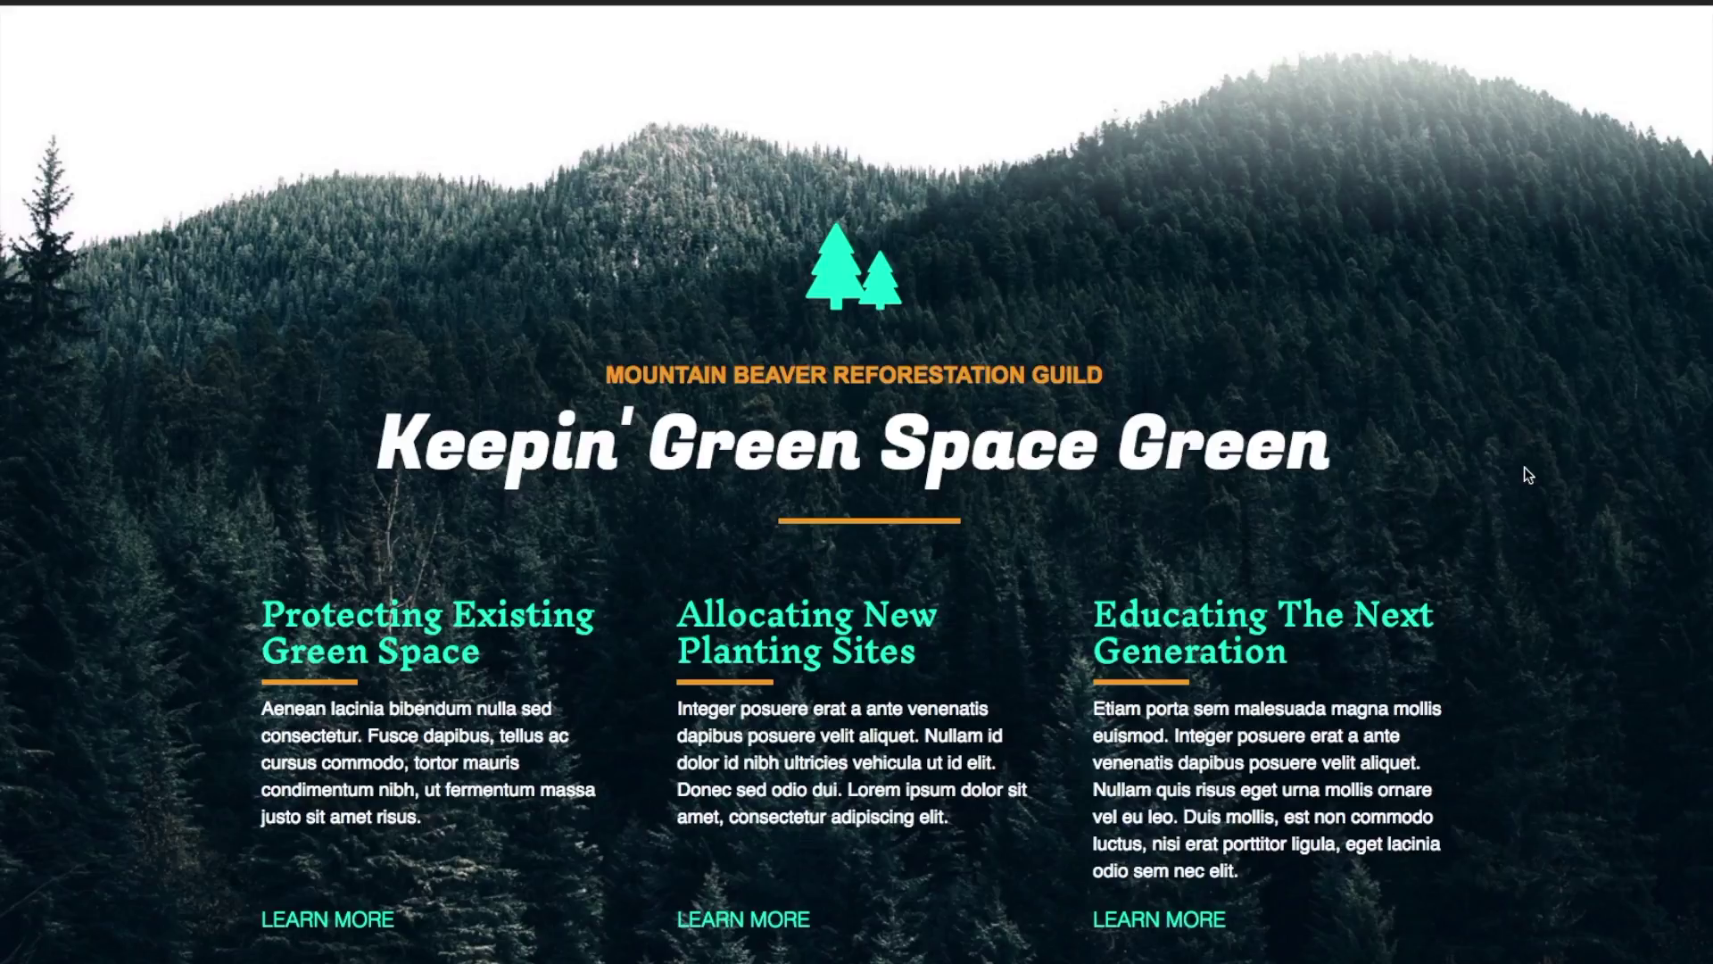
Scroll down through the 'Keepin' Green Space Green' forest page to preview its sections
{"action": "scroll", "coordinate": [1526, 474], "scroll_direction": "down", "scroll_amount": 1}
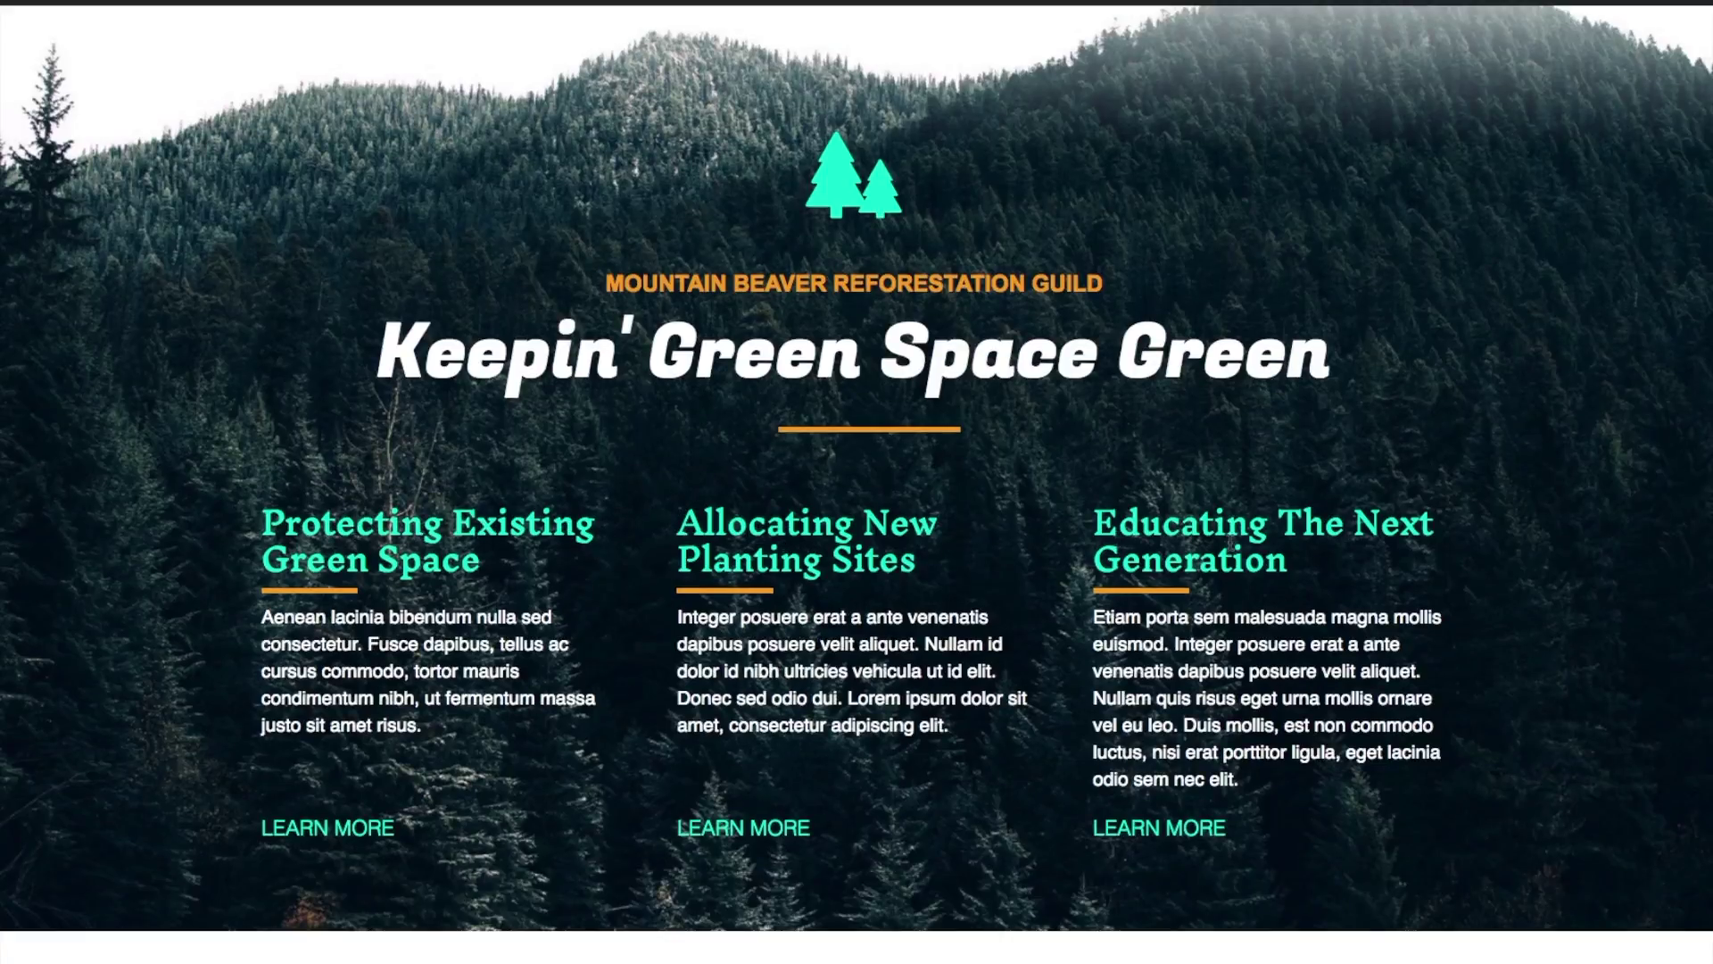
{"action": "scroll", "coordinate": [1424, 625], "scroll_direction": "down", "scroll_amount": 10}
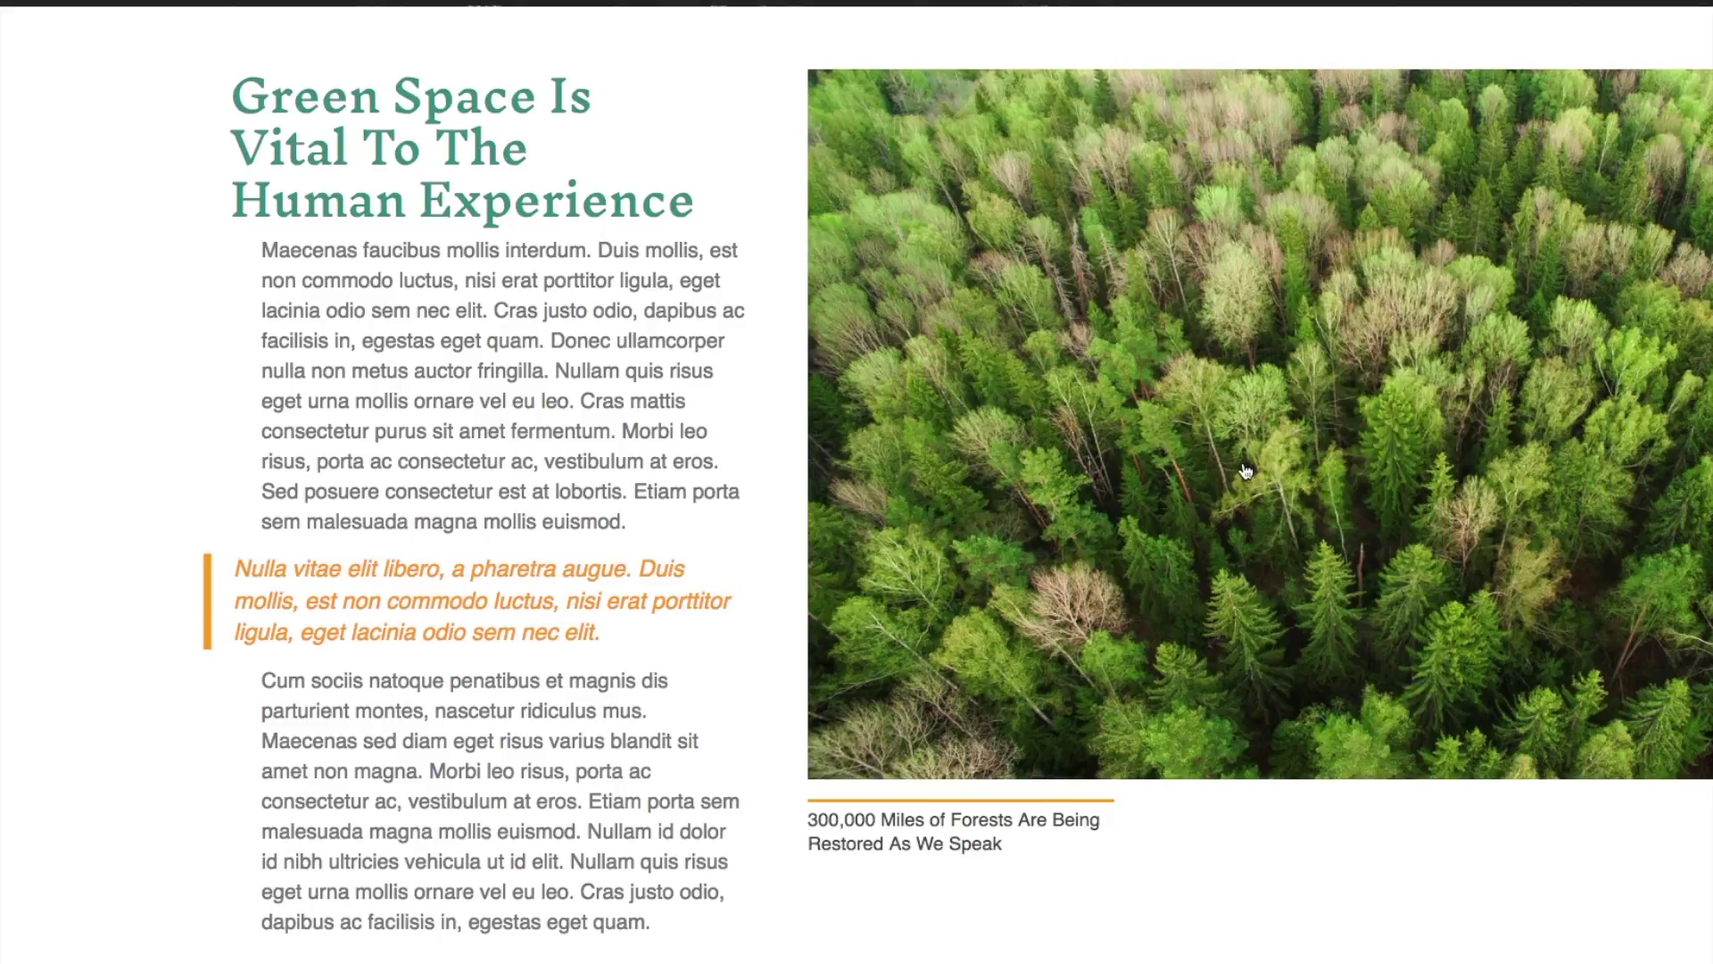
{"action": "scroll", "coordinate": [1245, 471], "scroll_direction": "down", "scroll_amount": 6}
{"action": "scroll", "coordinate": [1245, 471], "scroll_direction": "down", "scroll_amount": 3}
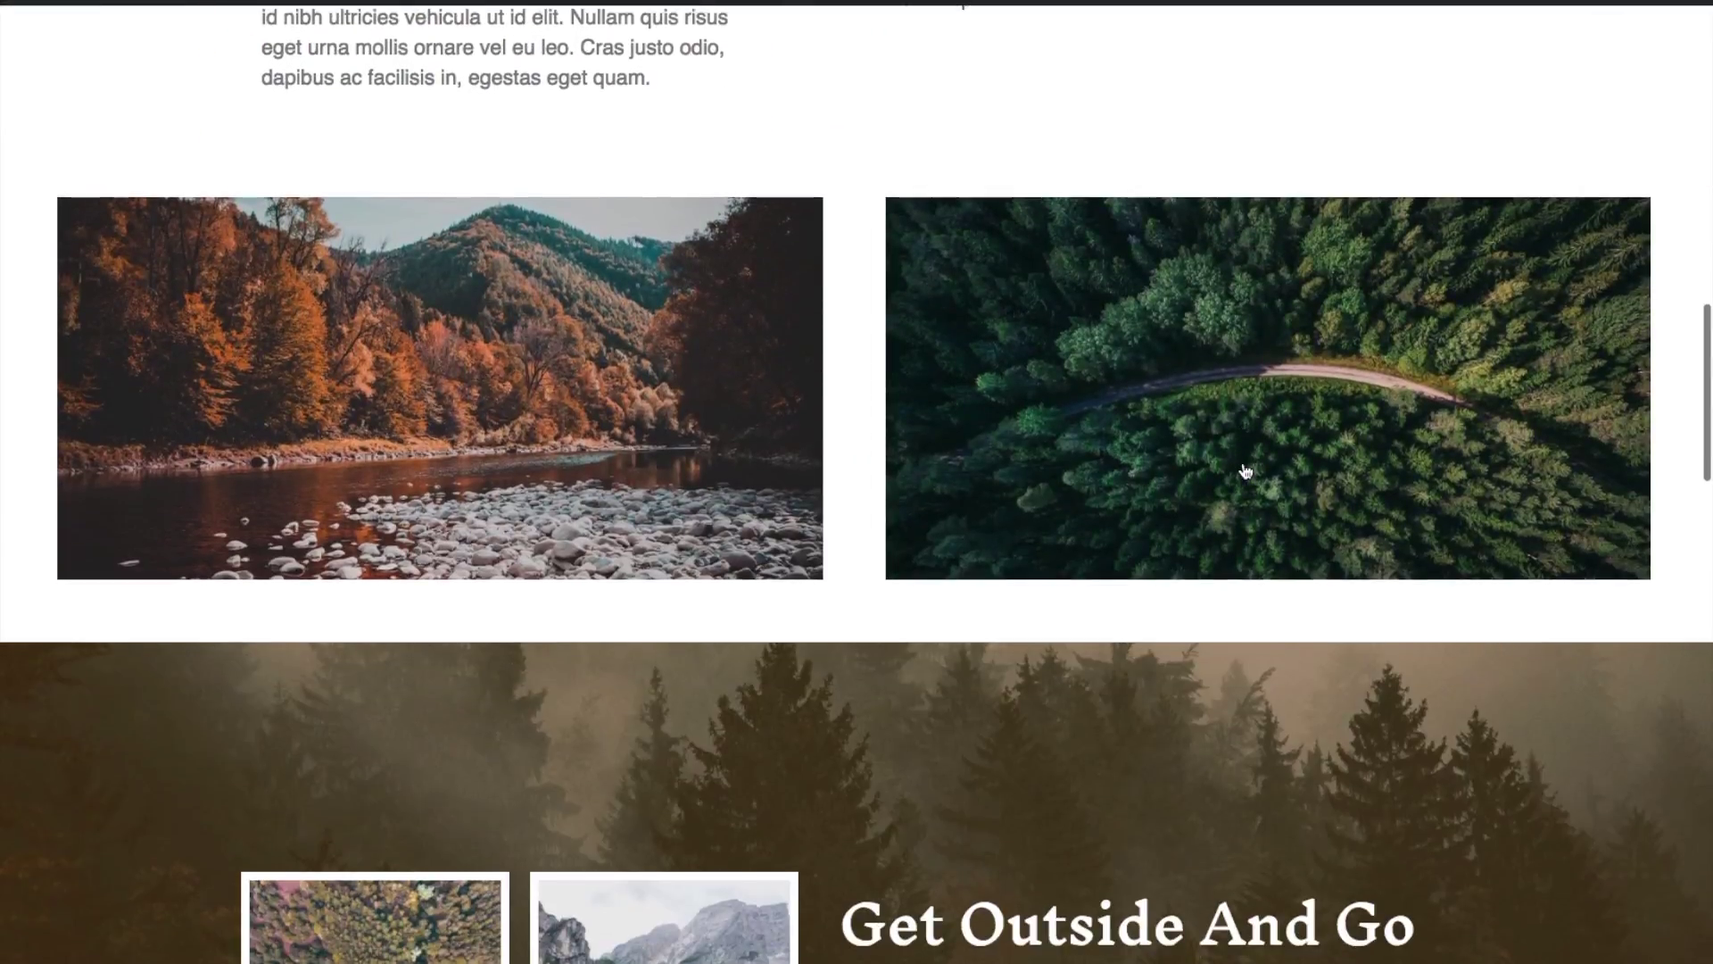
{"action": "scroll", "coordinate": [1246, 471], "scroll_direction": "down", "scroll_amount": 3}
{"action": "scroll", "coordinate": [1245, 471], "scroll_direction": "down", "scroll_amount": 5}
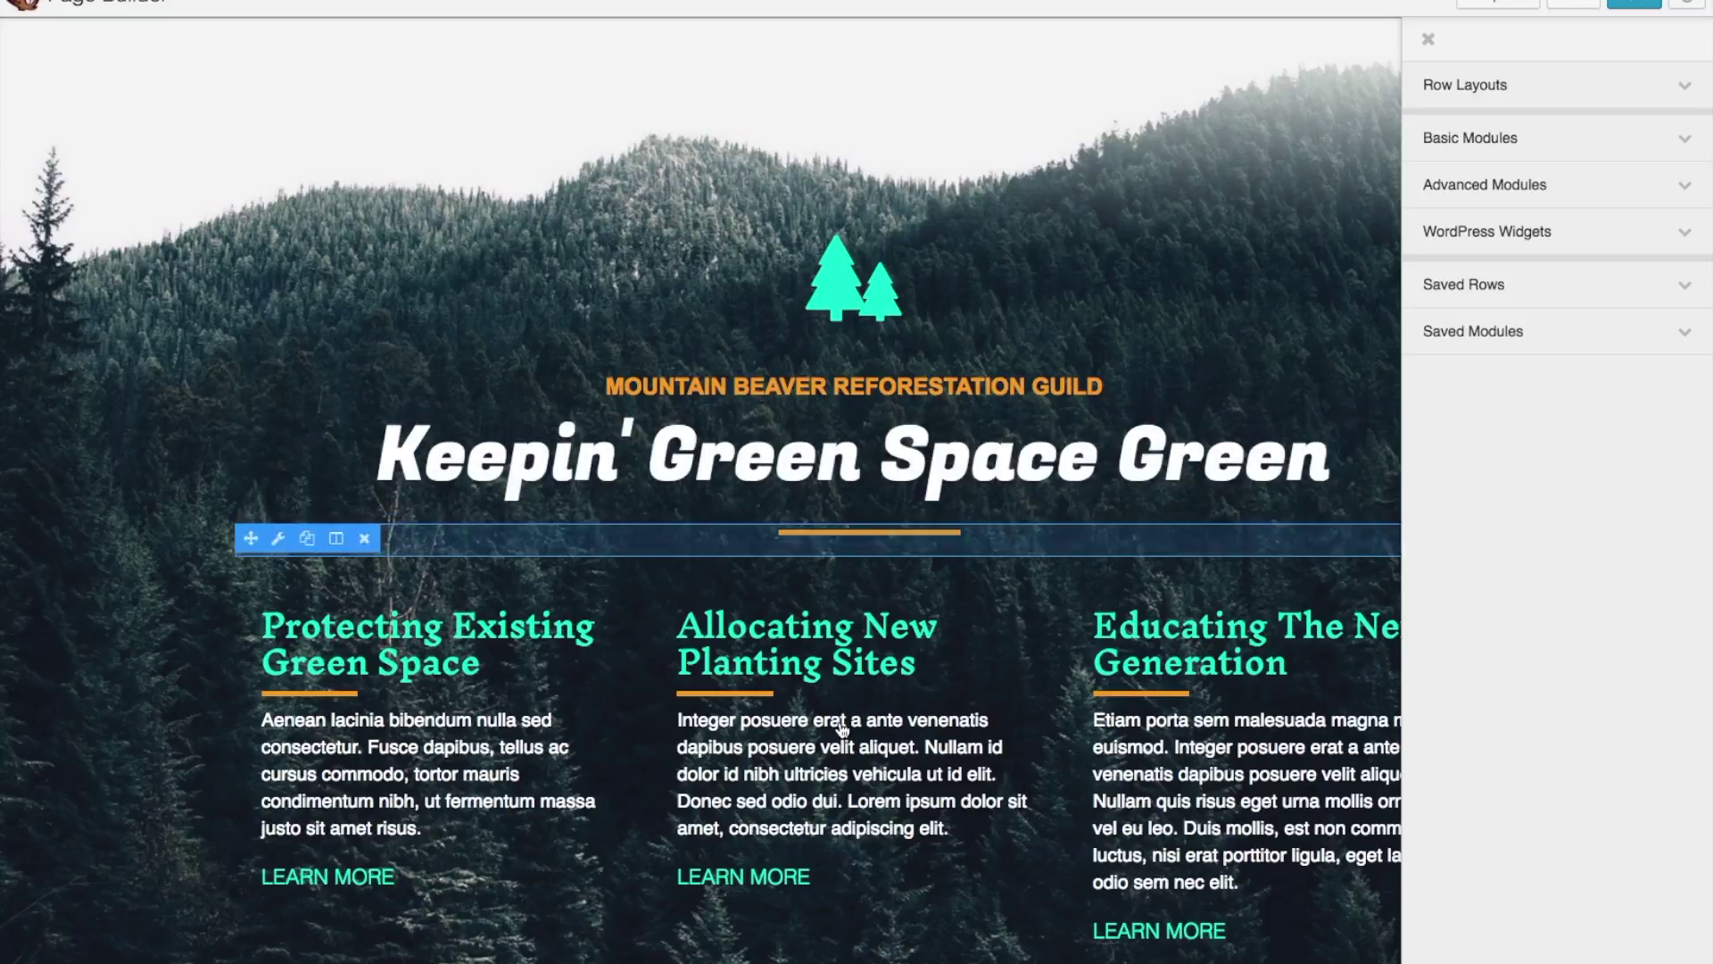
Close the side panel so the page fills the width, then bring up the 'Educating The Next Generation' column's options
{"action": "scroll", "coordinate": [843, 730], "scroll_direction": "down", "scroll_amount": 5}
{"action": "scroll", "coordinate": [842, 730], "scroll_direction": "down", "scroll_amount": 1}
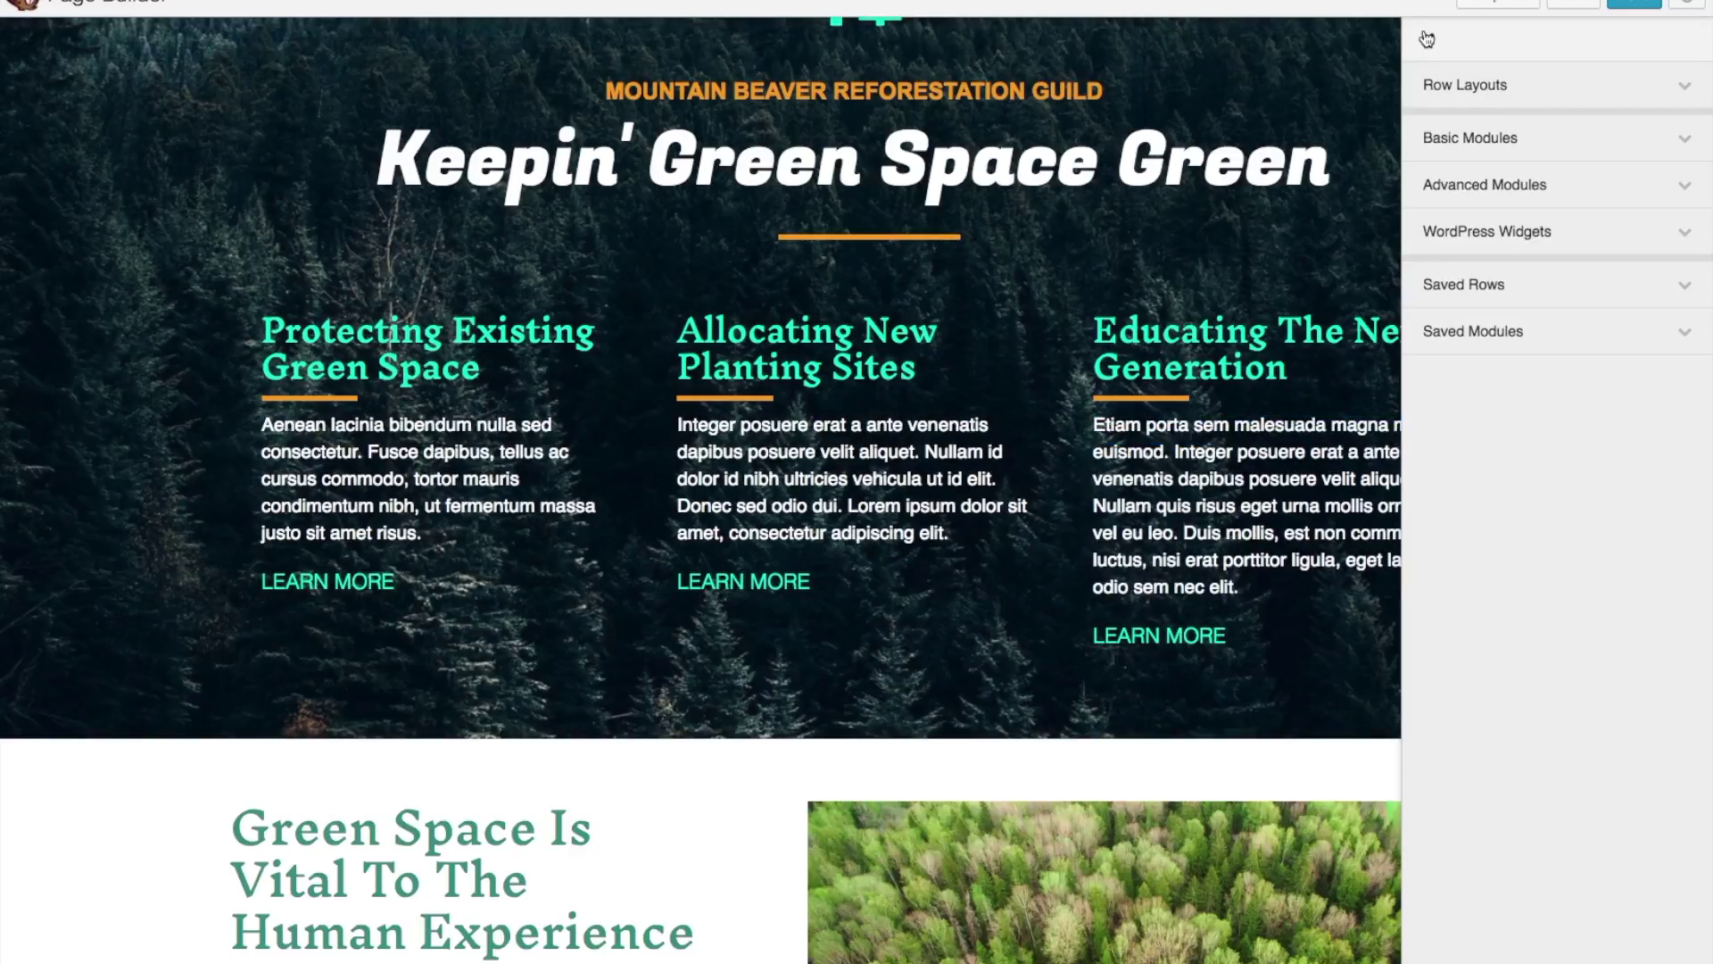
{"action": "left_click", "coordinate": [1427, 39]}
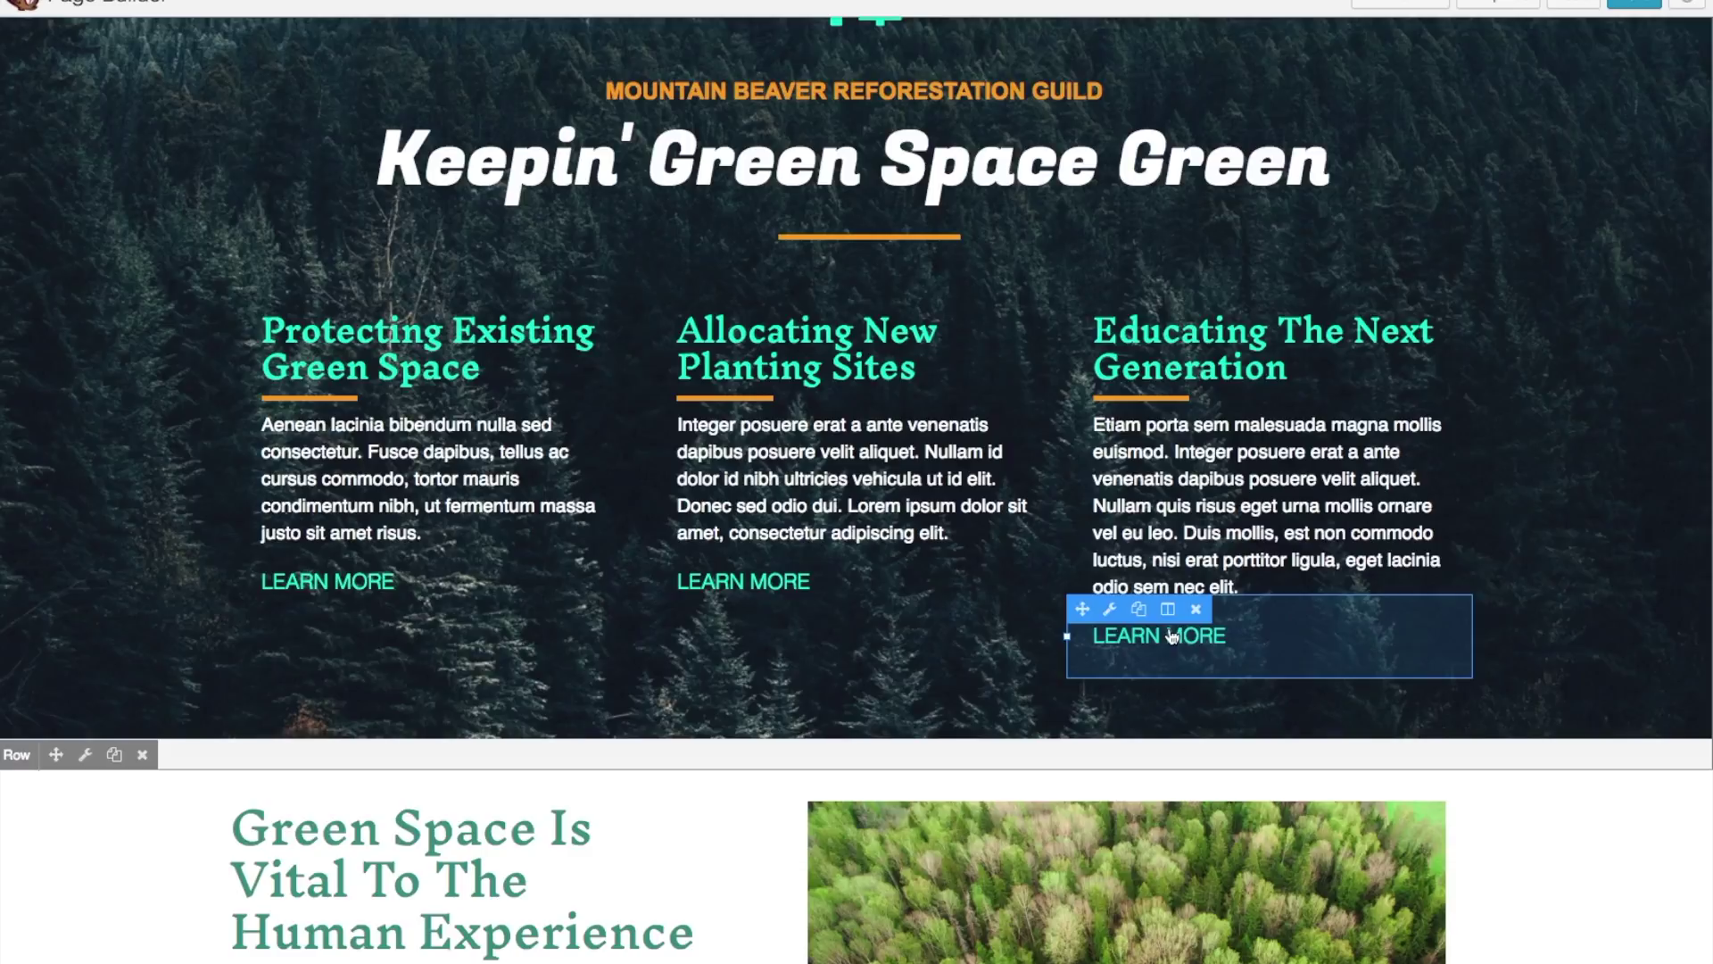
{"action": "scroll", "coordinate": [1173, 500], "scroll_direction": "up", "scroll_amount": 1}
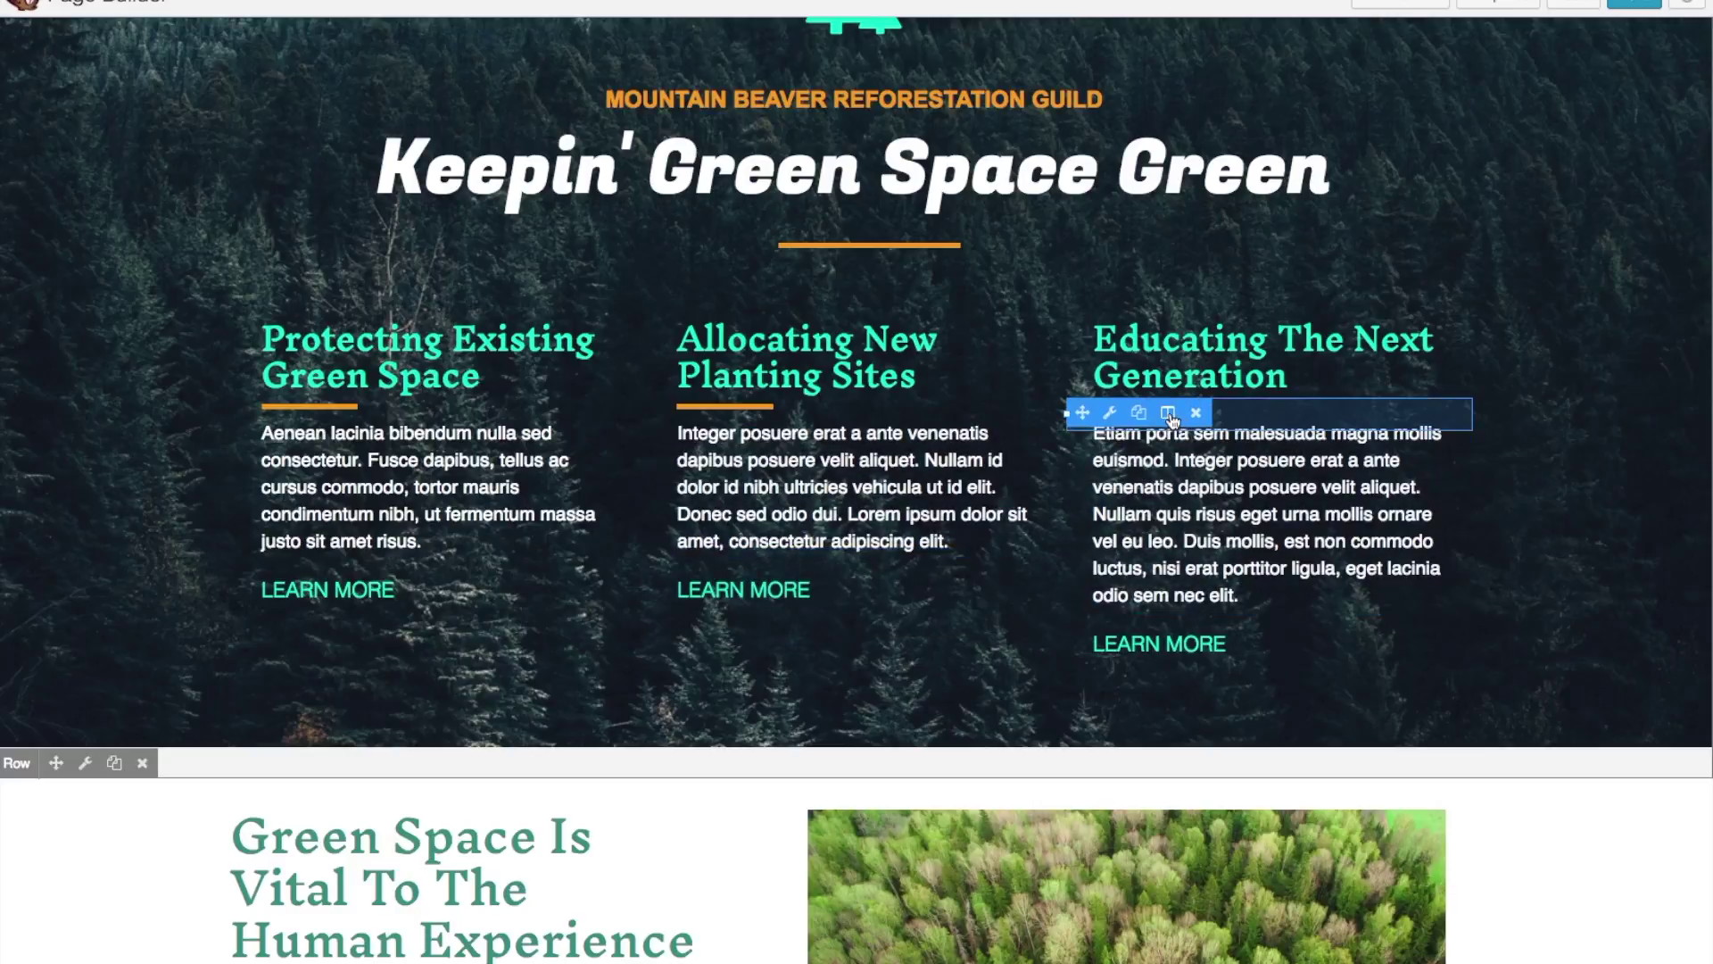
{"action": "mouse_move", "coordinate": [1170, 341]}
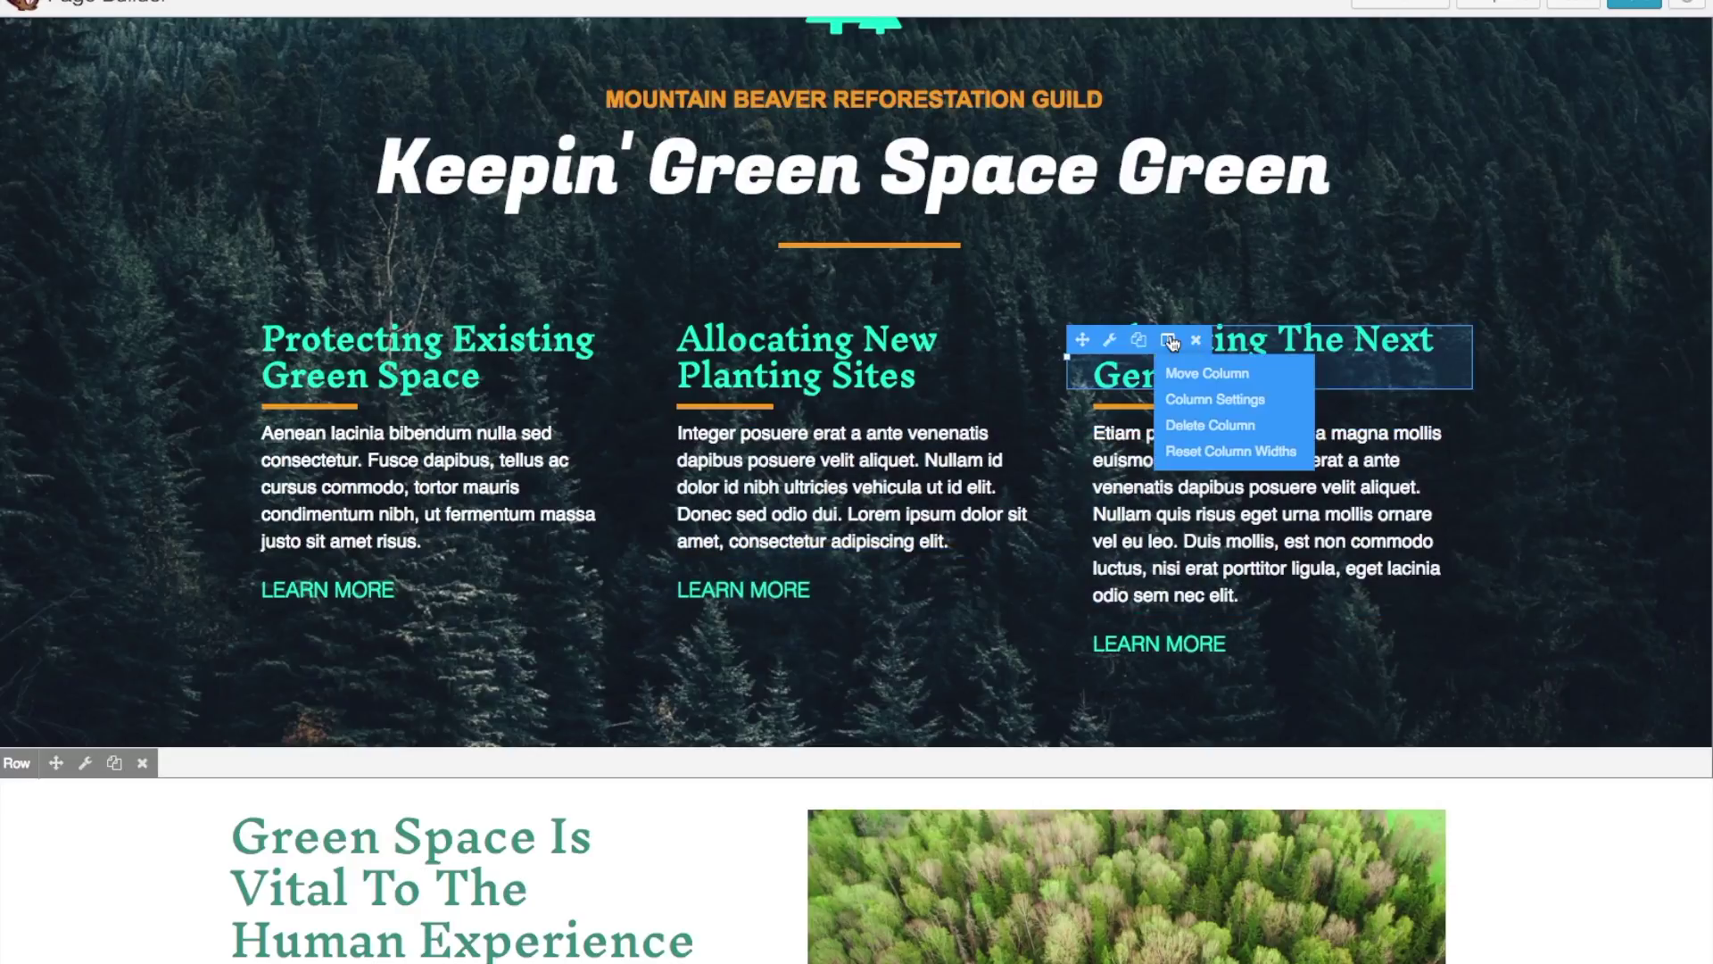
Set Equalize Column Heights to Yes in the third feature column's settings and save
{"action": "left_click", "coordinate": [1176, 399]}
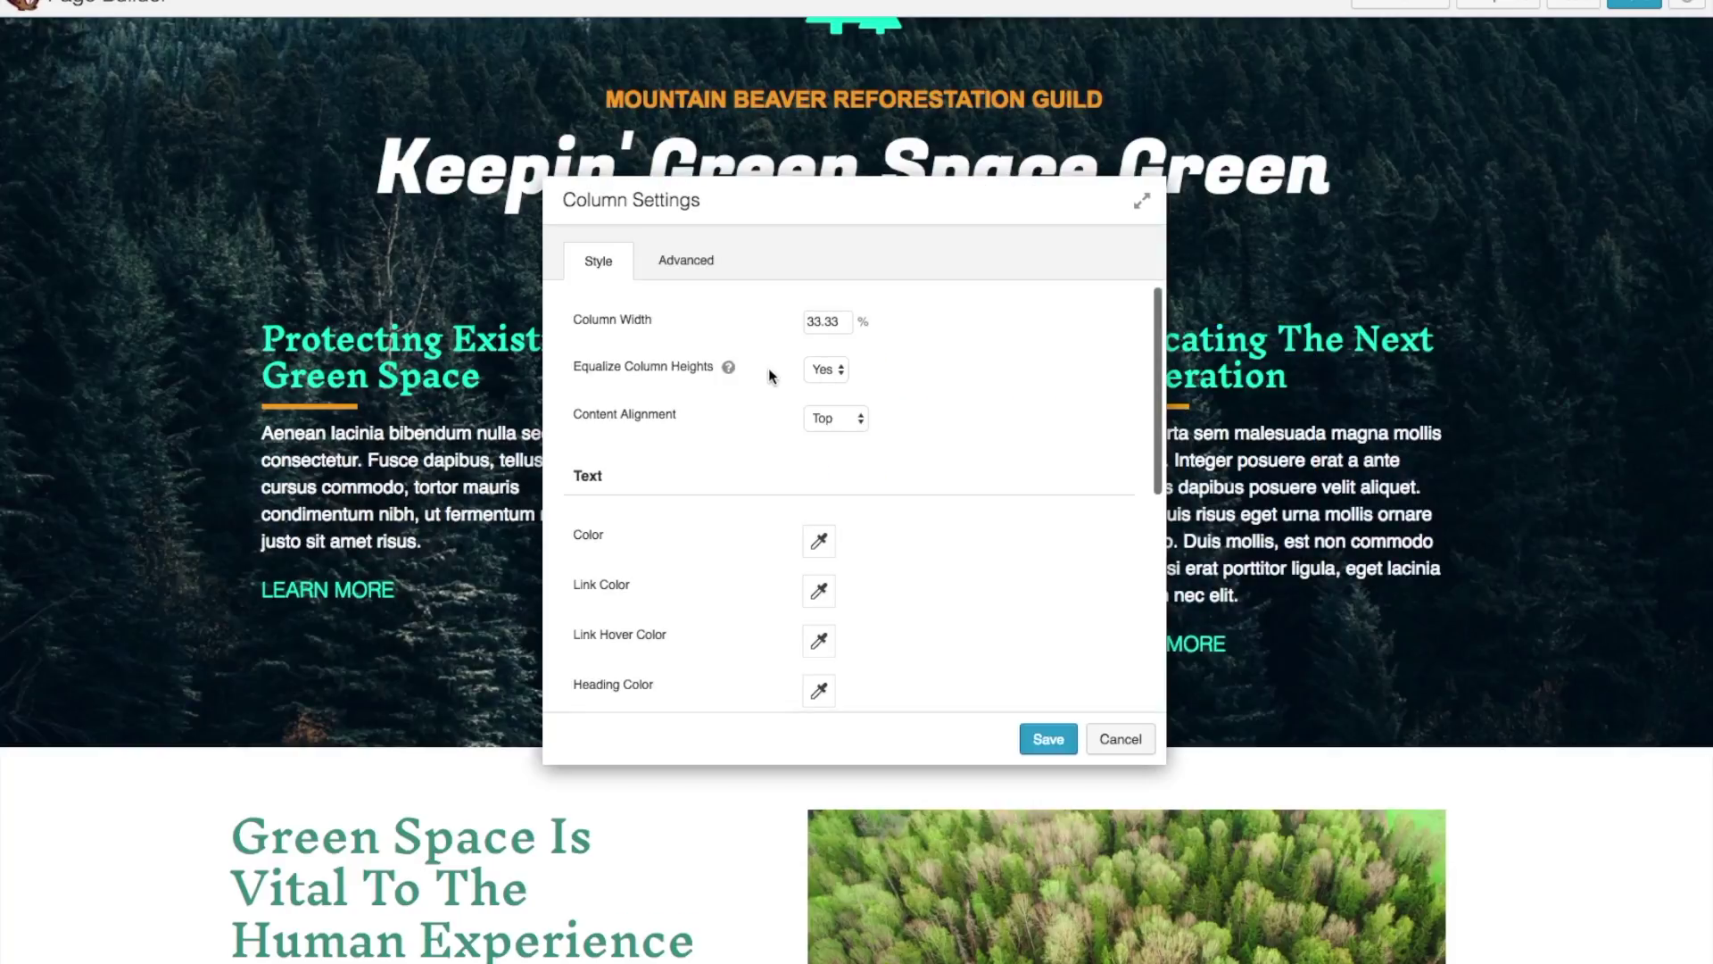
{"action": "left_click", "coordinate": [825, 369]}
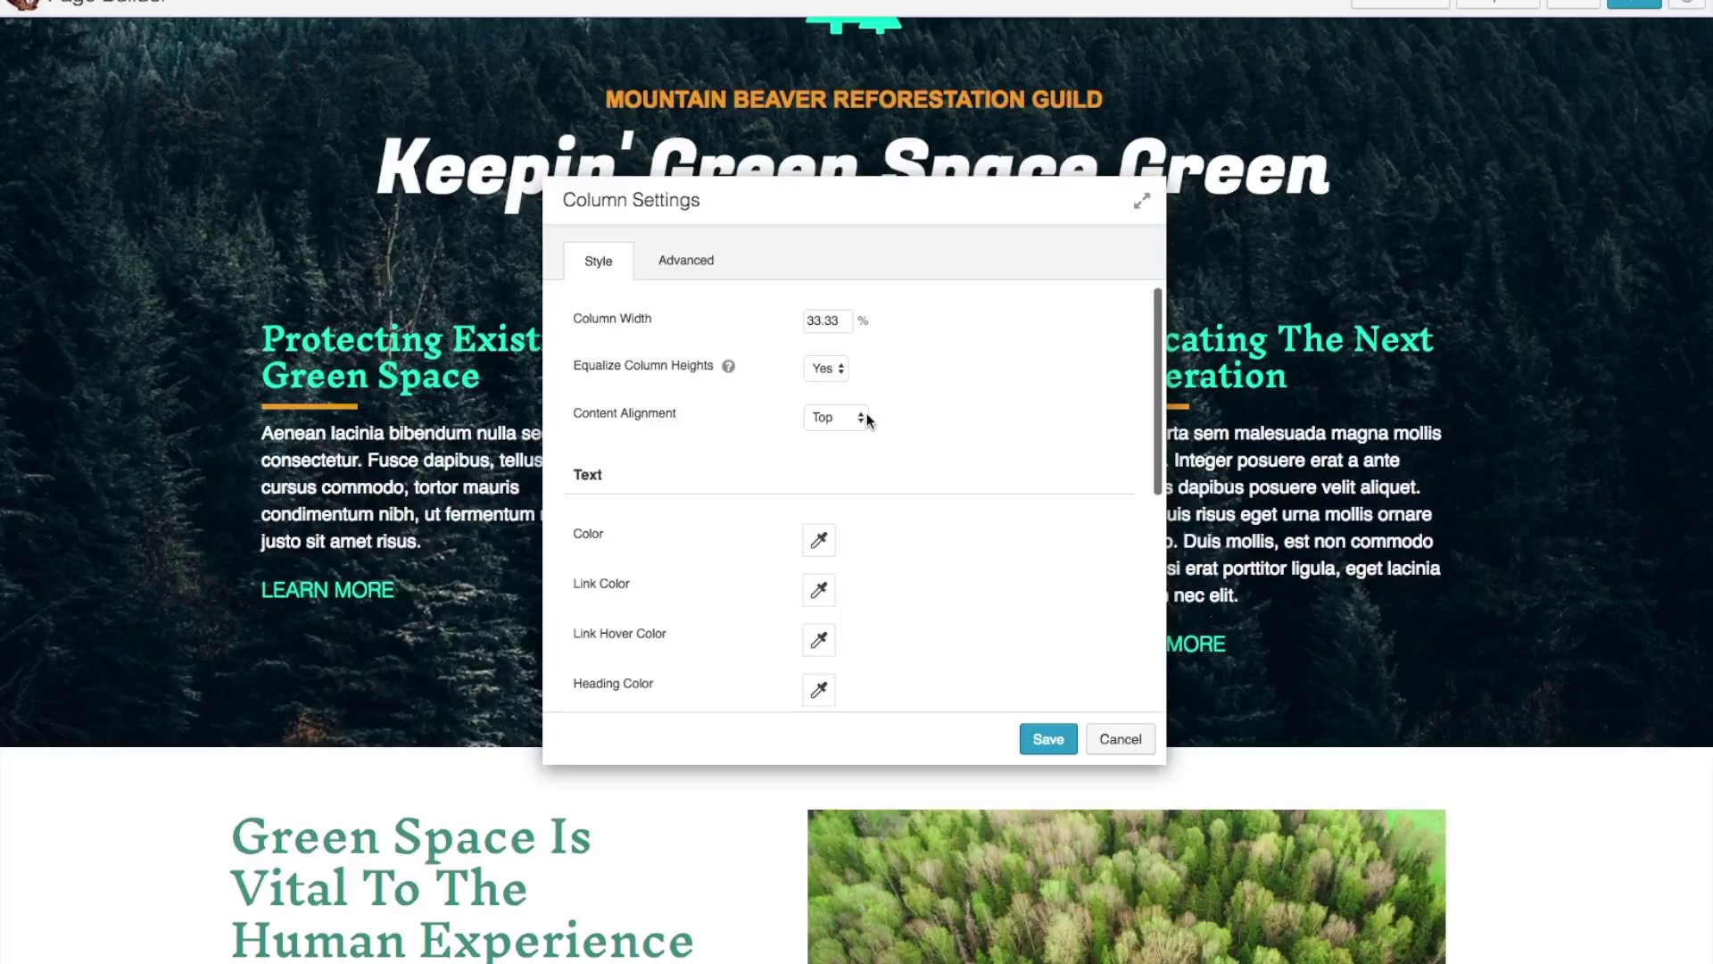
{"action": "left_click", "coordinate": [1049, 740]}
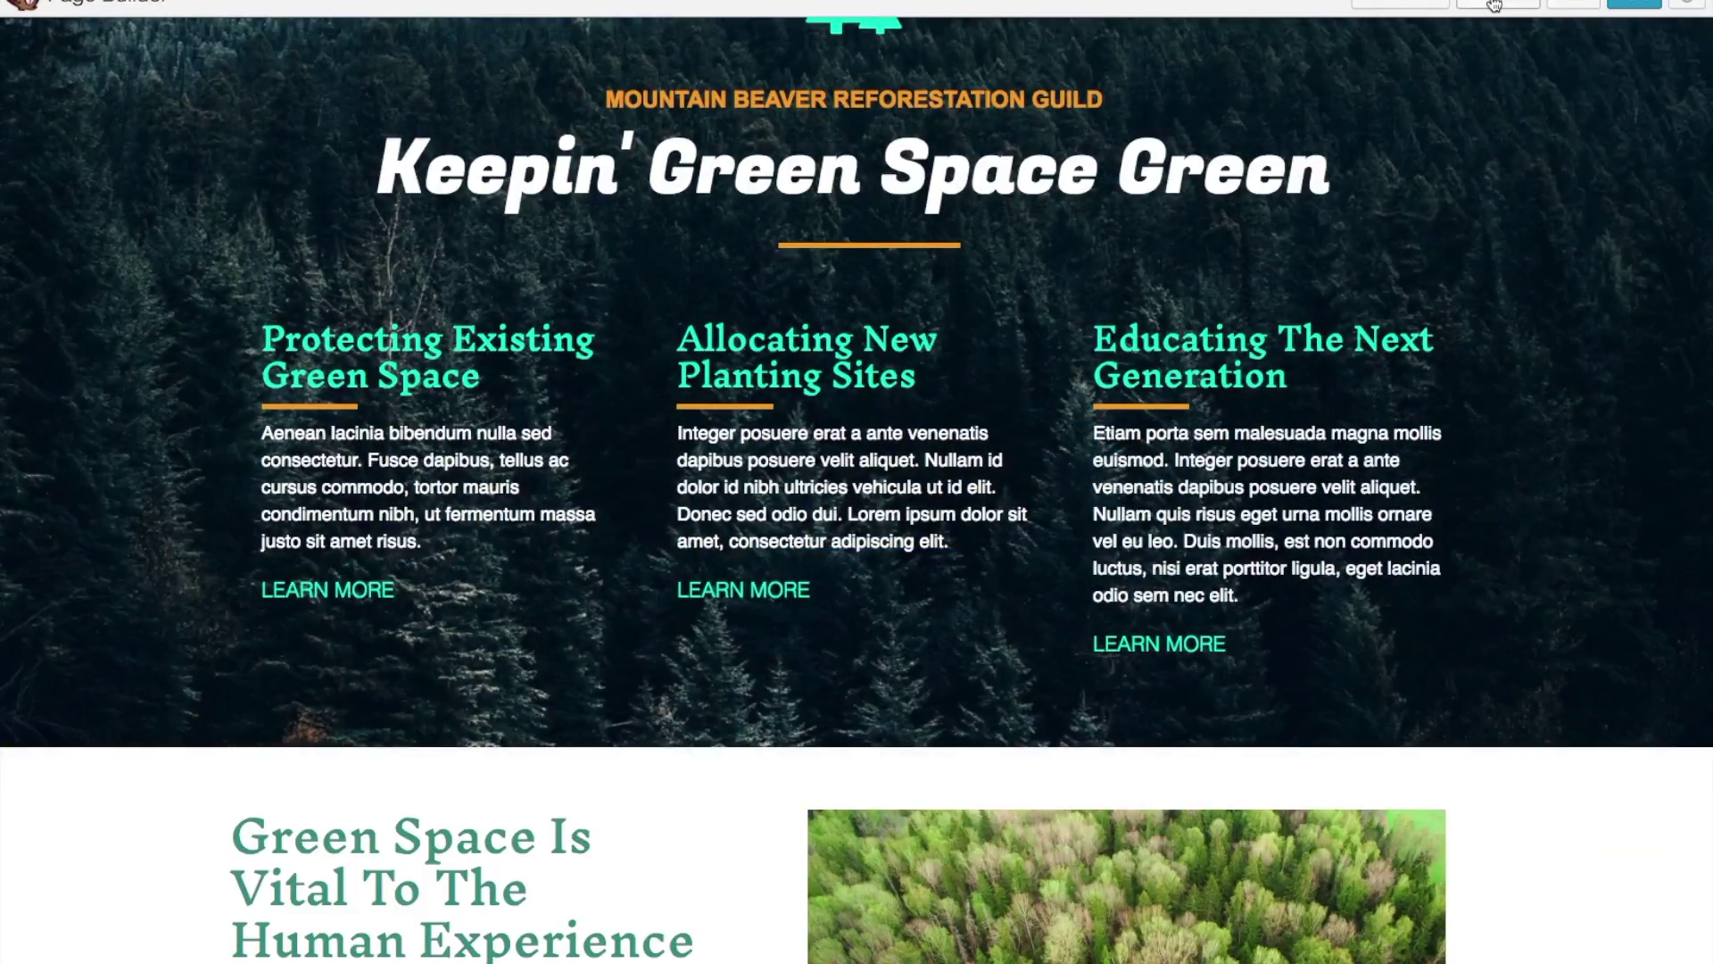
Add 'margin-top: auto;' to the .learn-more-btn rule in Layout CSS and save
{"action": "left_click", "coordinate": [1493, 5]}
{"action": "left_click", "coordinate": [862, 486]}
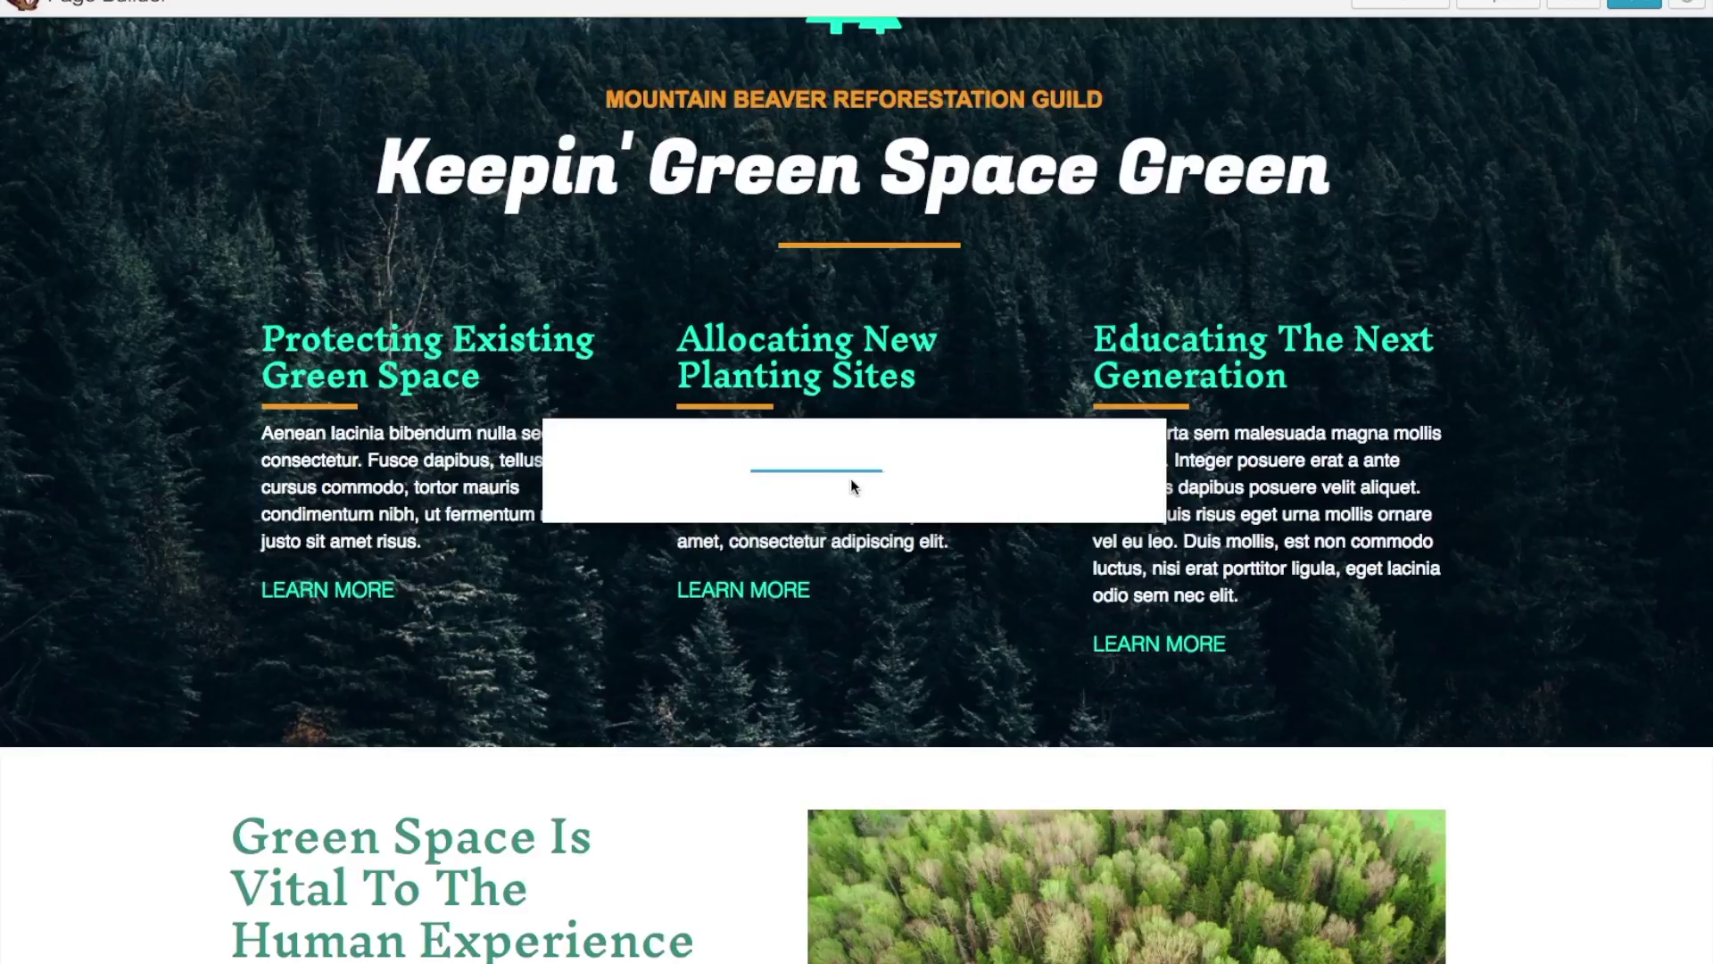
{"action": "left_click_drag", "start_coordinate": [794, 198], "coordinate": [1300, 202]}
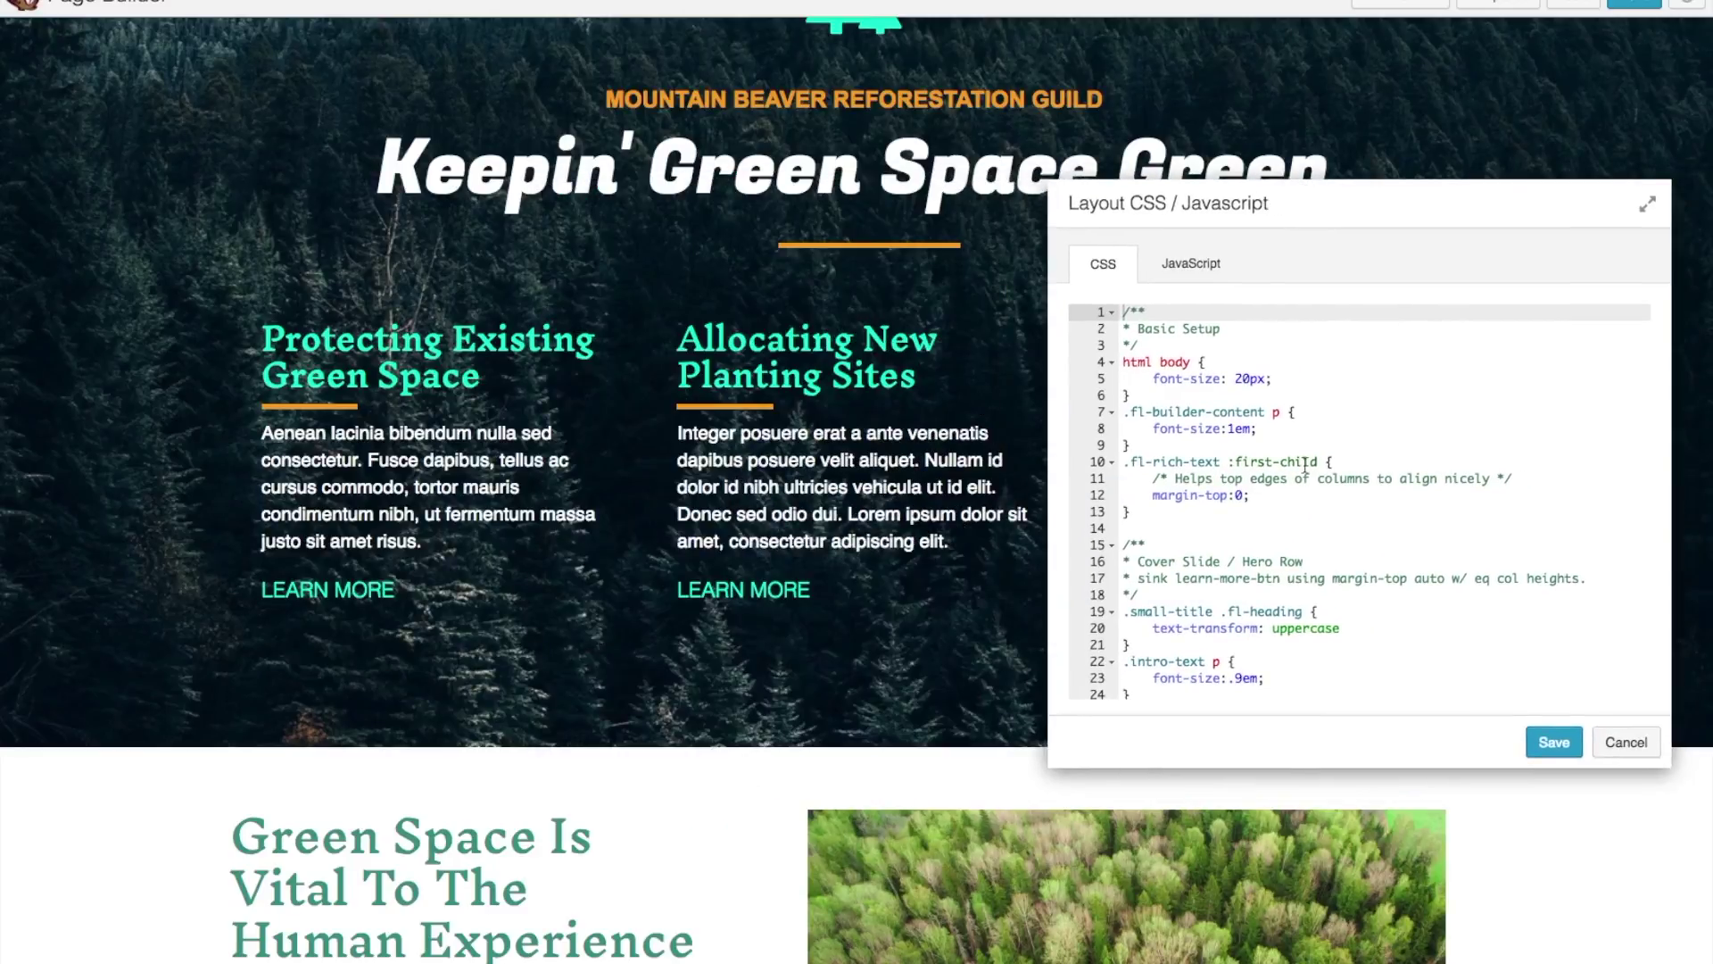
{"action": "scroll", "coordinate": [1306, 465], "scroll_direction": "down", "scroll_amount": 7}
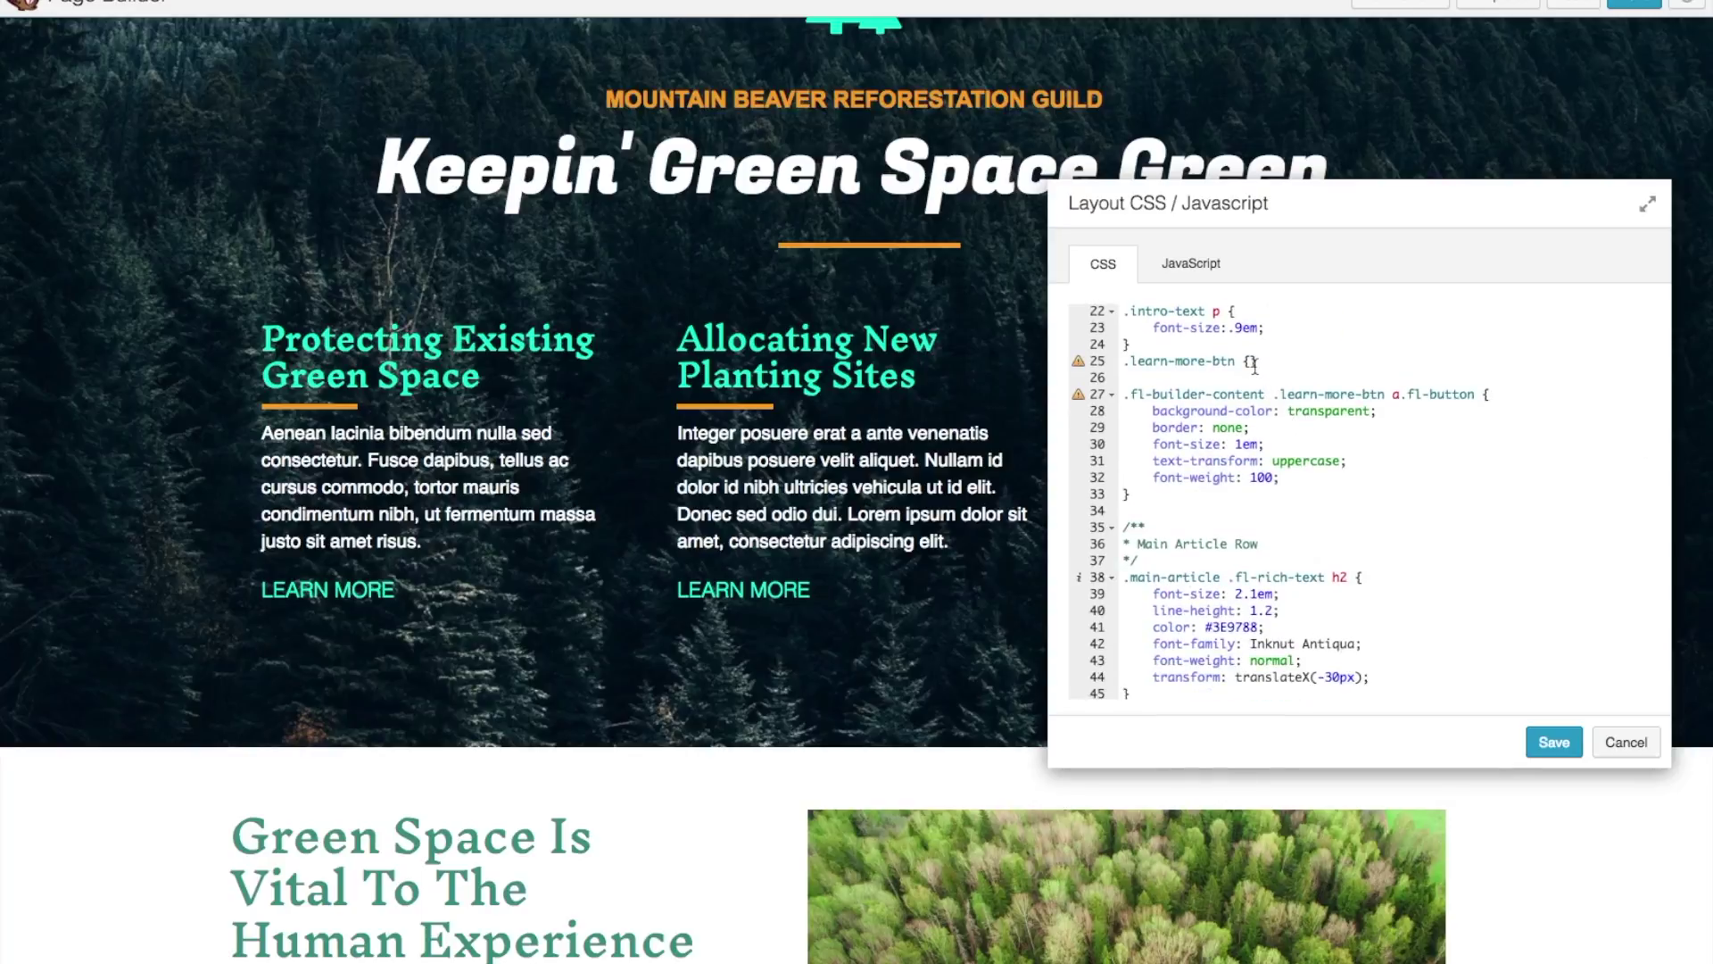
{"action": "left_click", "coordinate": [1250, 361]}
{"action": "key", "text": "Return"}
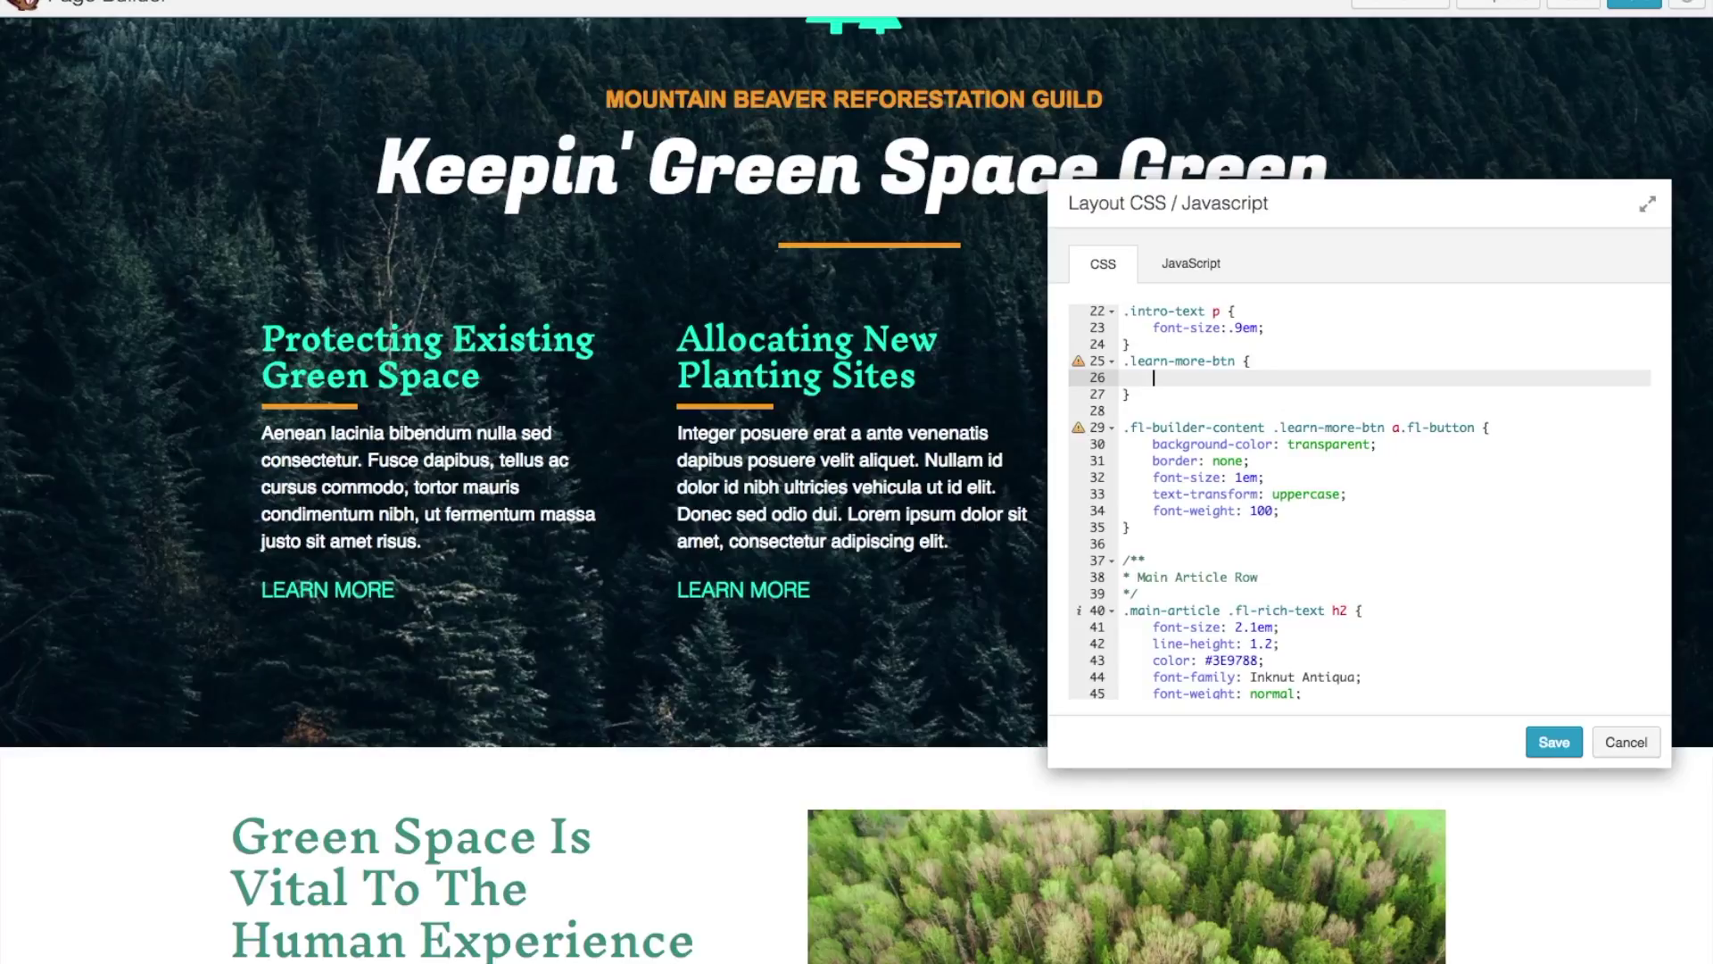
{"action": "type", "text": "mar"}
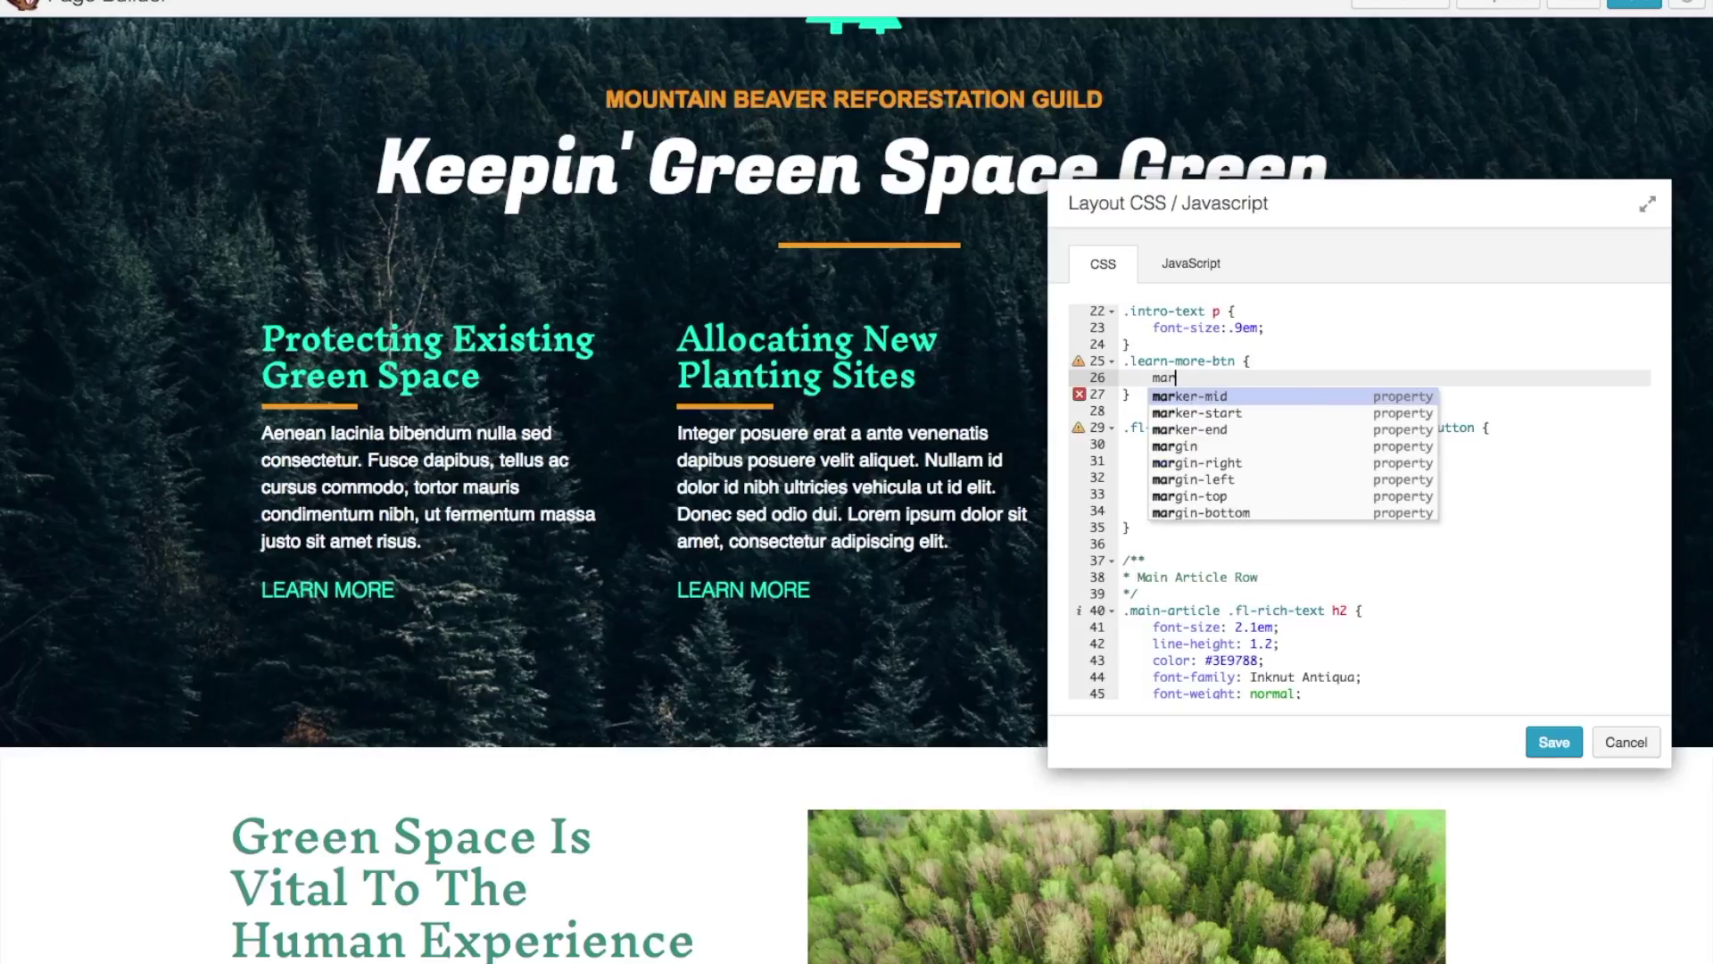
{"action": "type", "text": "gin-top"}
{"action": "key", "text": "Return"}
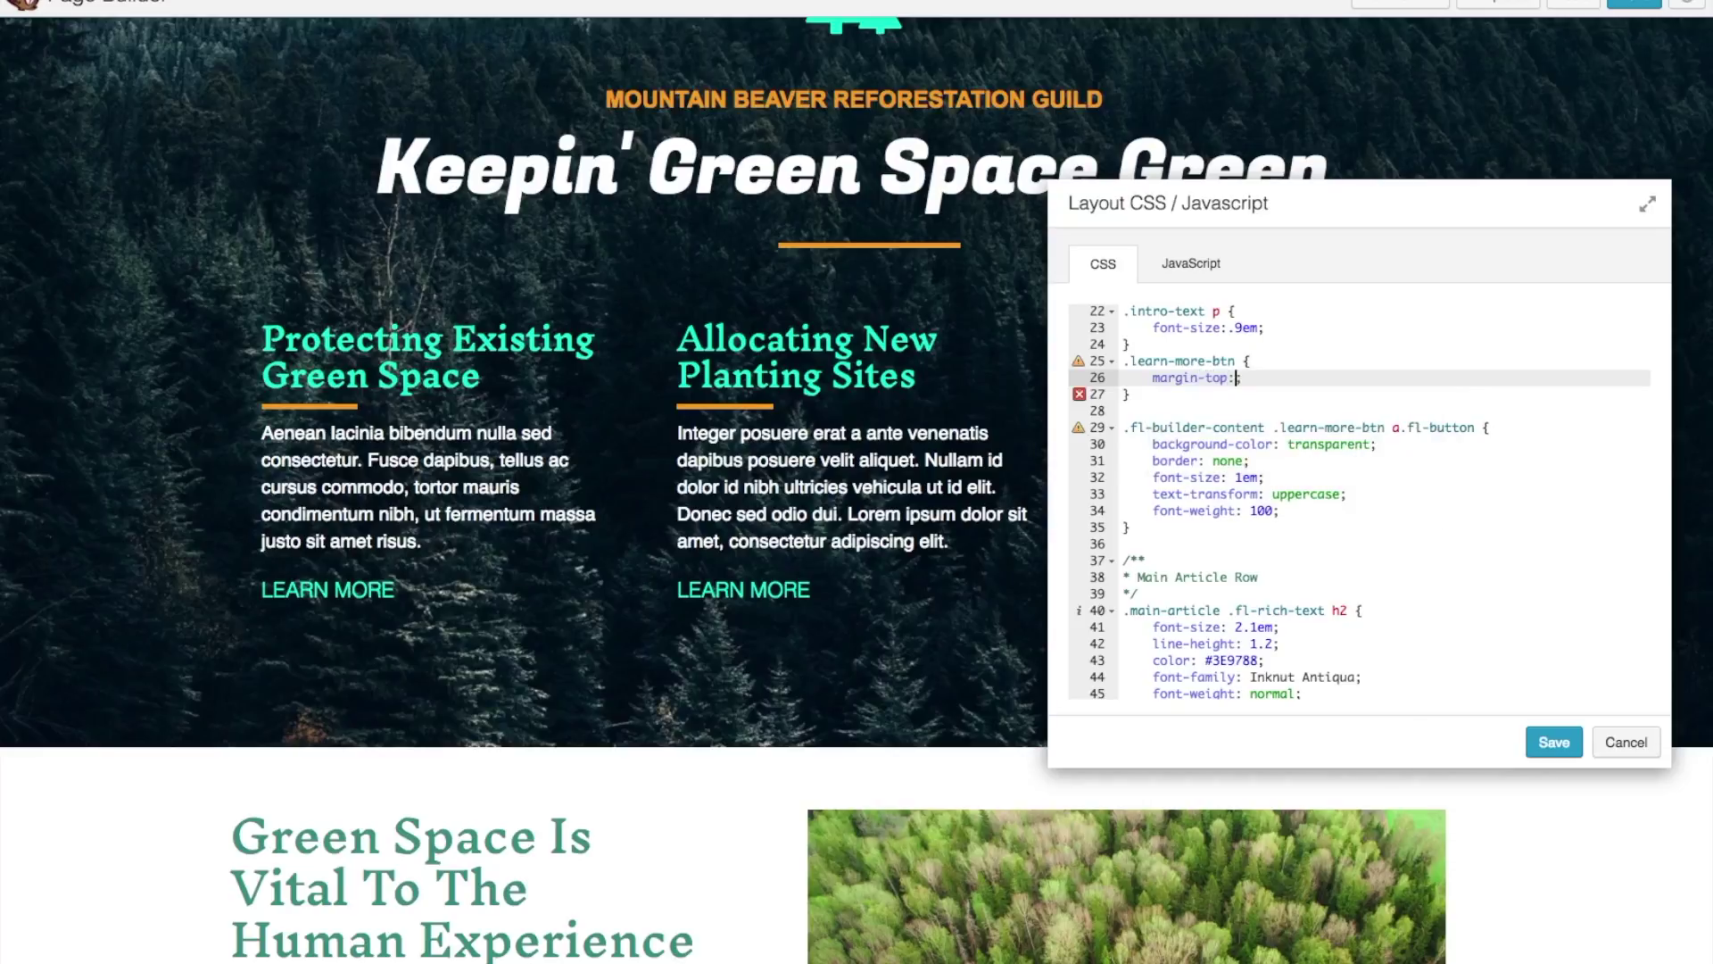
{"action": "type", "text": "auto"}
{"action": "key", "text": "Return"}
{"action": "left_click", "coordinate": [1538, 742]}
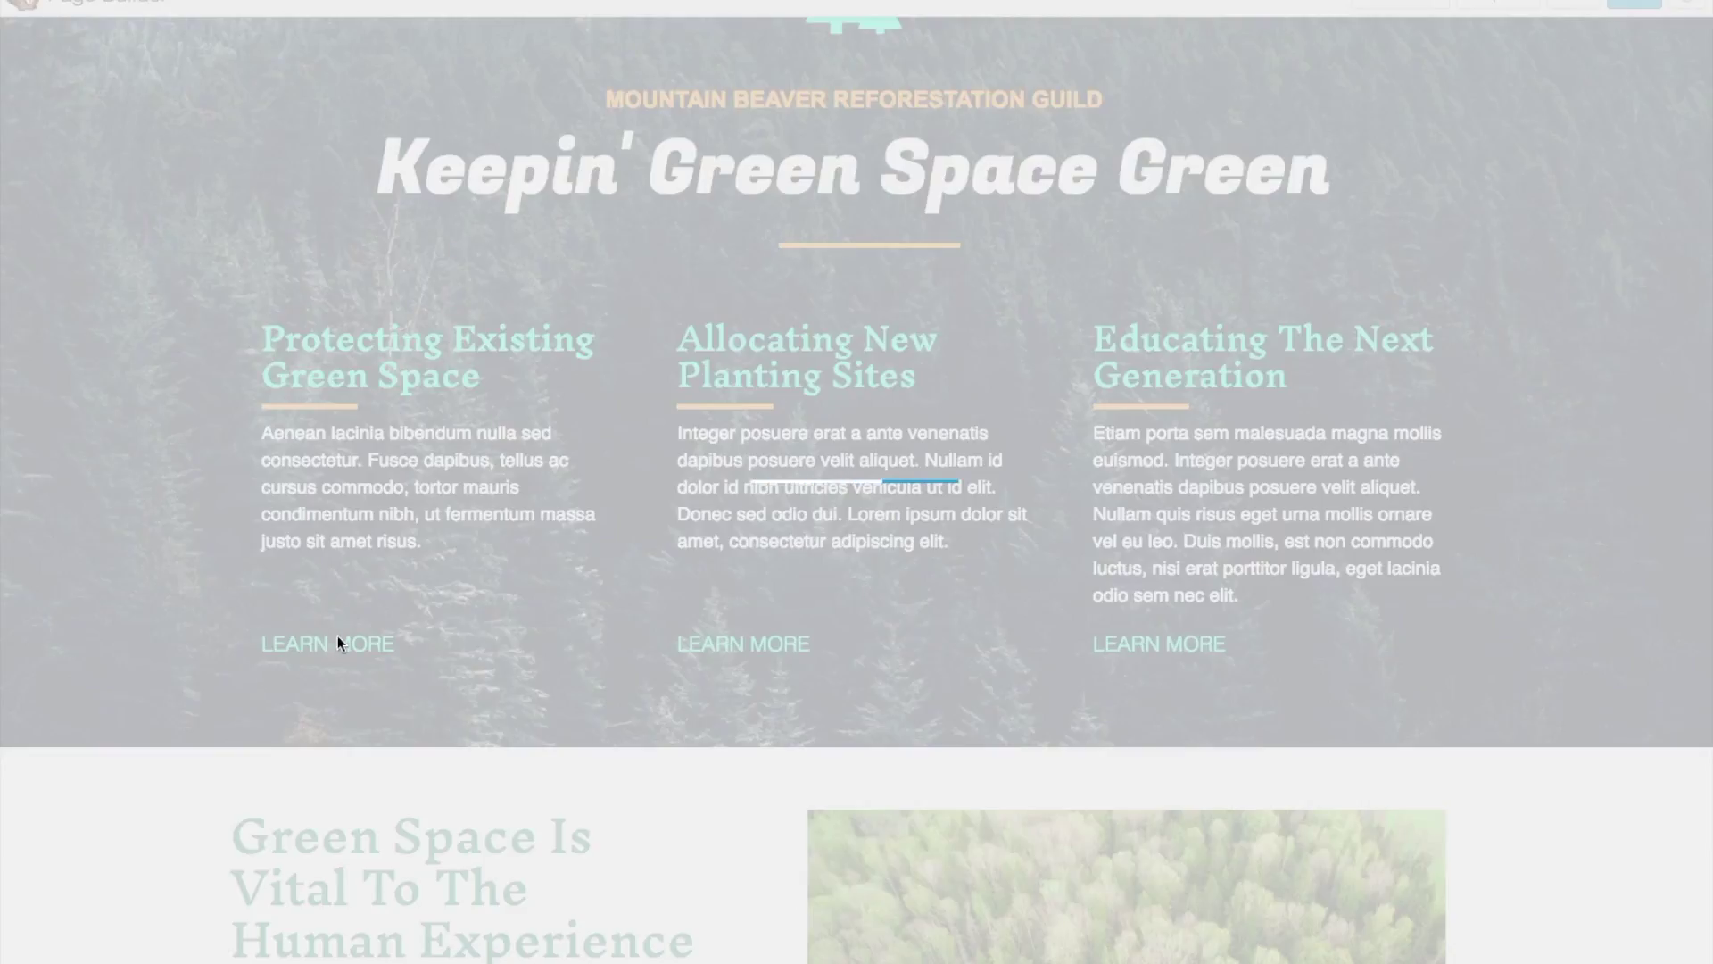
{"action": "scroll", "coordinate": [1315, 689], "scroll_direction": "down", "scroll_amount": 2}
{"action": "scroll", "coordinate": [1314, 689], "scroll_direction": "down", "scroll_amount": 5}
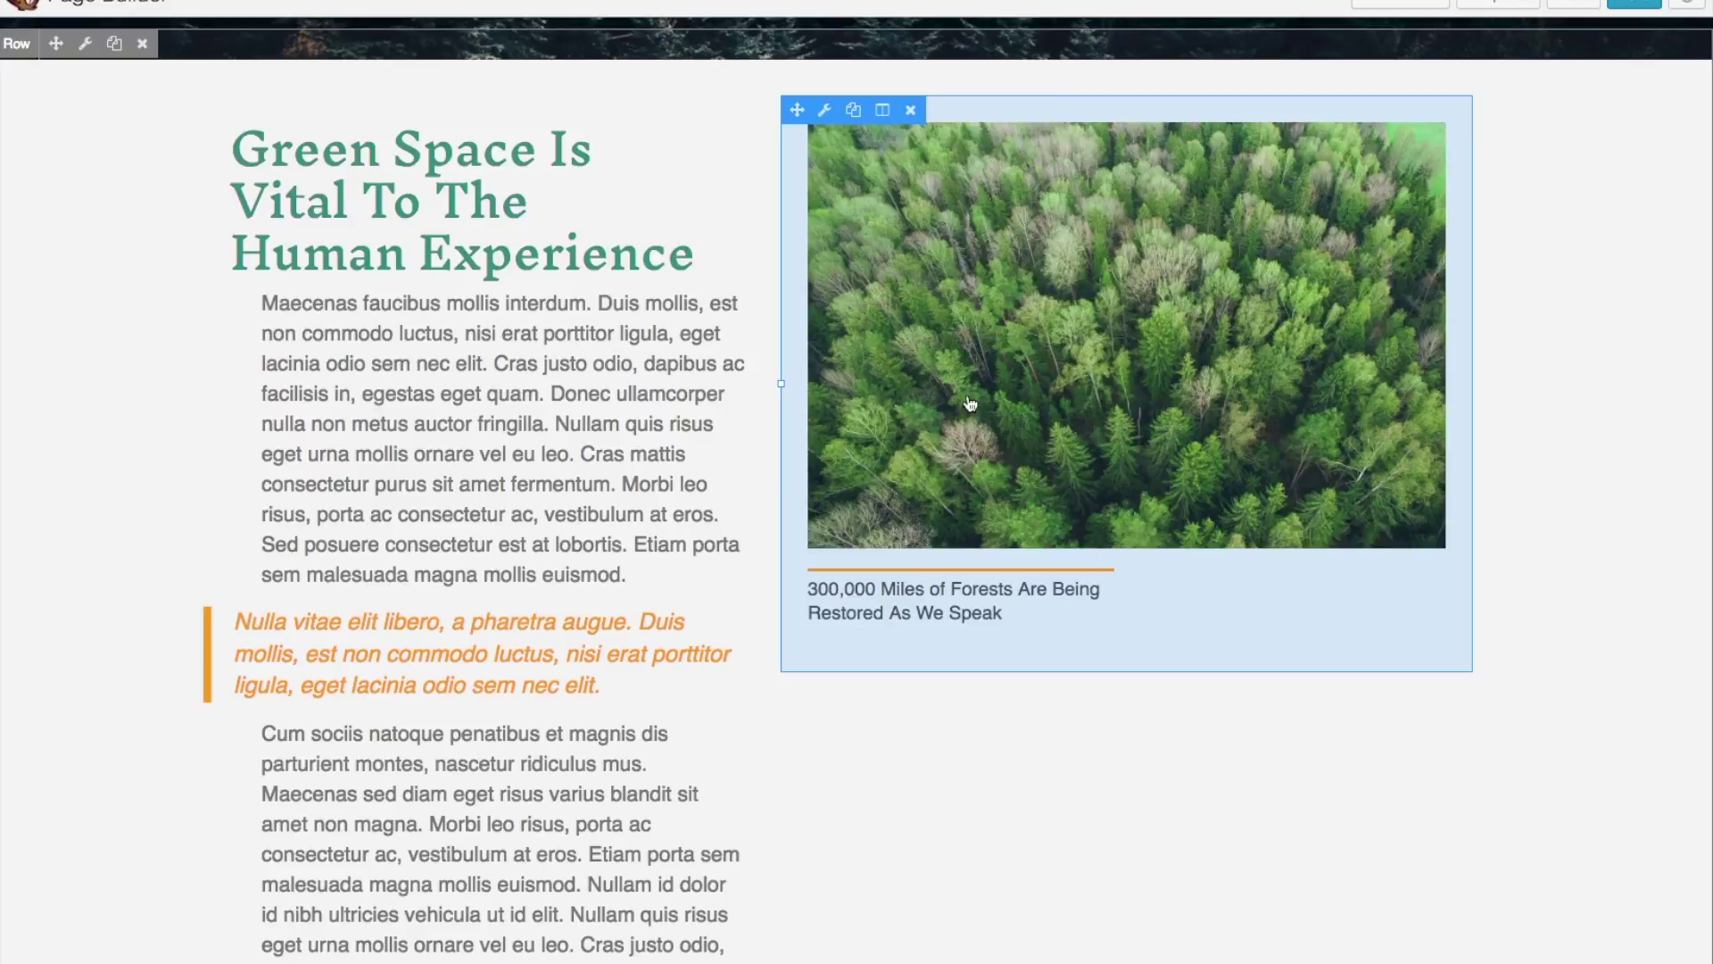
Reopen the Layout CSS editor beside the forest photo and scroll to the Break-out Images notes
{"action": "left_click", "coordinate": [1581, 3]}
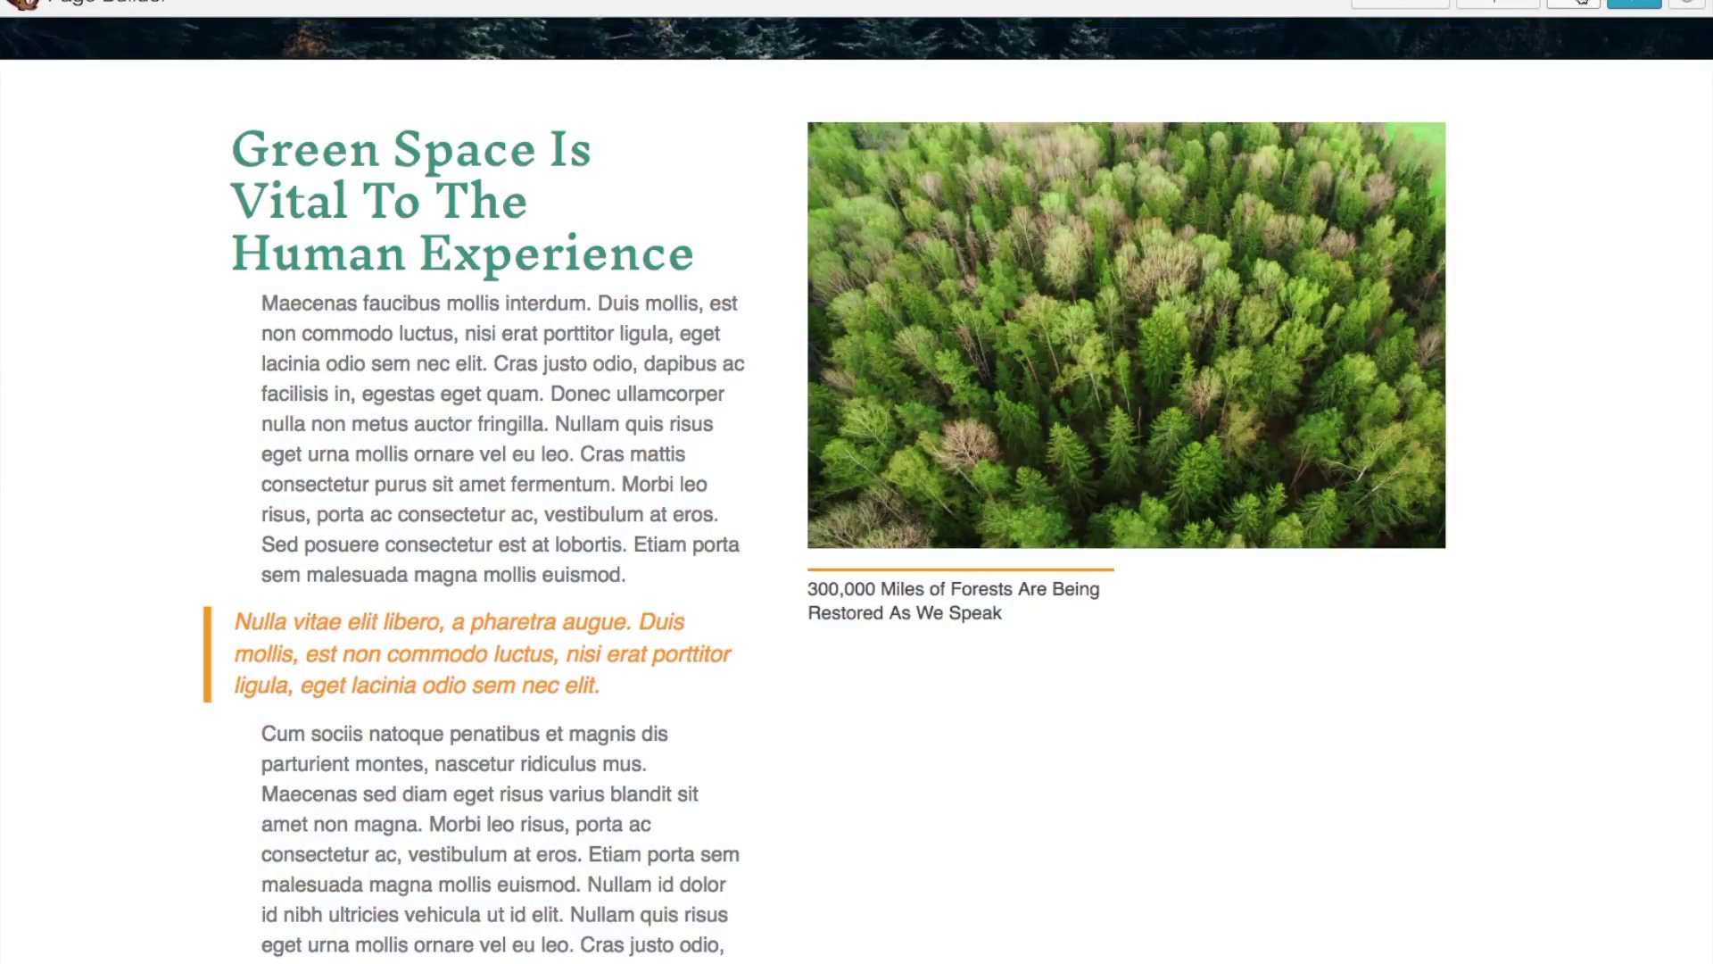
{"action": "left_click", "coordinate": [1581, 3]}
{"action": "left_click", "coordinate": [883, 487]}
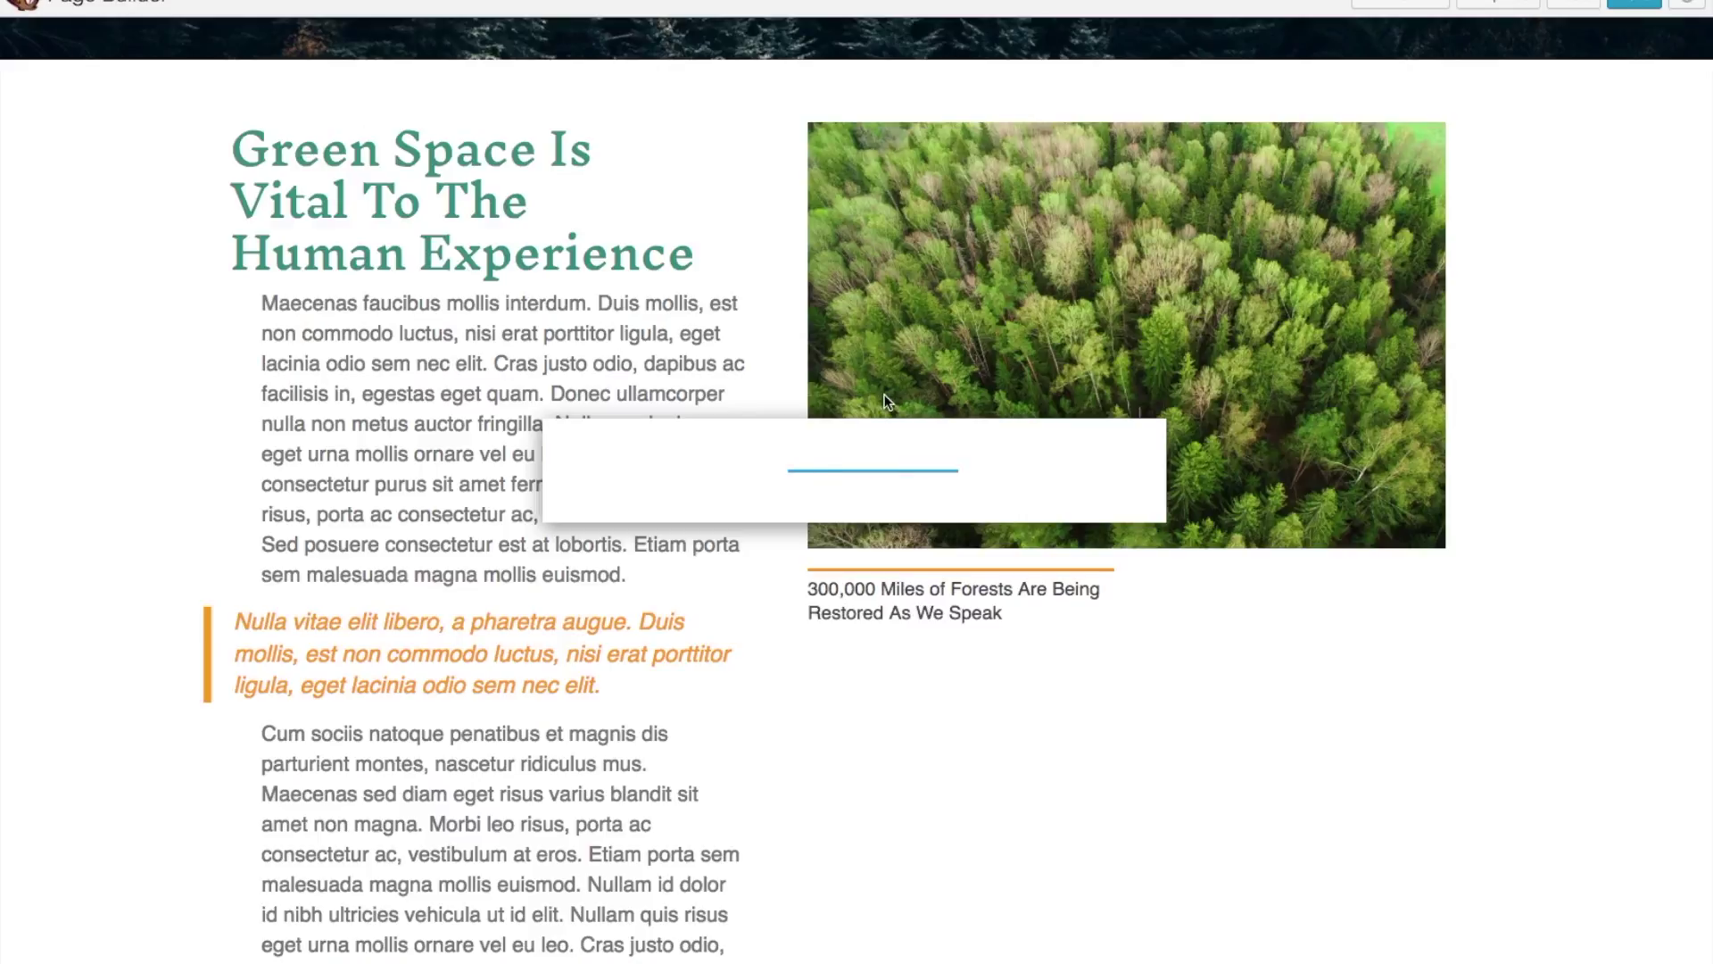
{"action": "left_click_drag", "start_coordinate": [938, 233], "coordinate": [554, 210]}
{"action": "scroll", "coordinate": [532, 471], "scroll_direction": "down", "scroll_amount": 5}
{"action": "scroll", "coordinate": [532, 471], "scroll_direction": "down", "scroll_amount": 6}
{"action": "scroll", "coordinate": [420, 475], "scroll_direction": "up", "scroll_amount": 2}
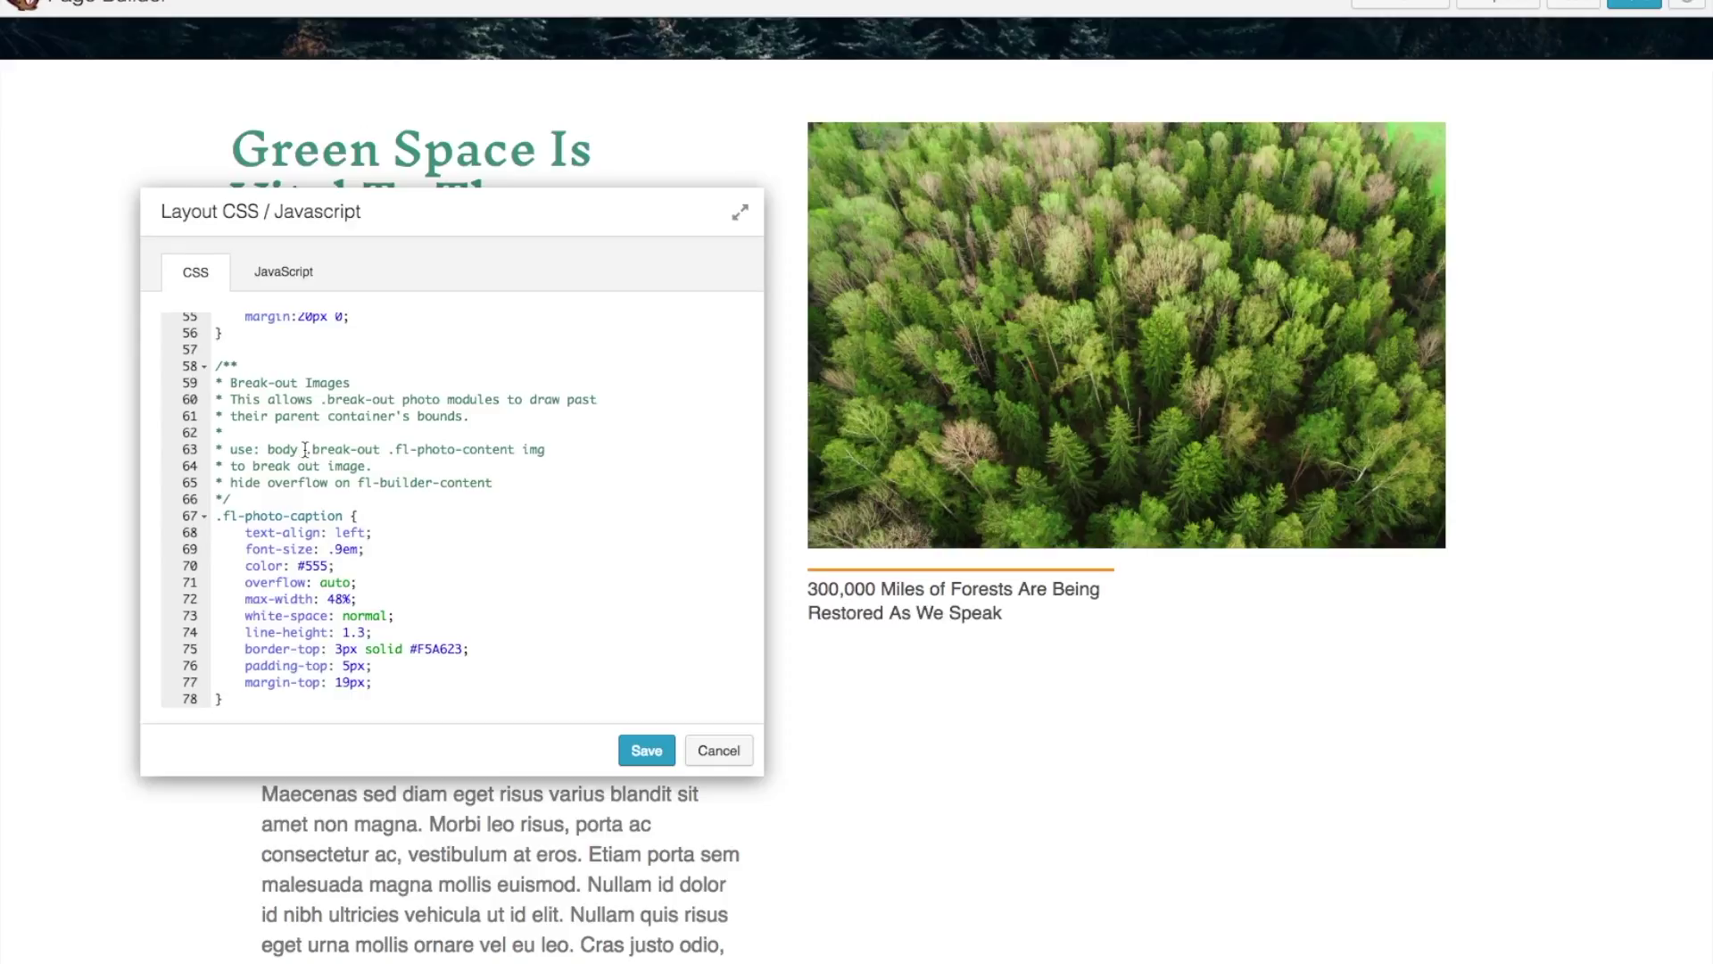
Add a body .break-out .fl-photo-content img rule with max-width: none above .fl-photo-caption
{"action": "left_click_drag", "start_coordinate": [267, 449], "coordinate": [549, 454]}
{"action": "key", "text": "super+c"}
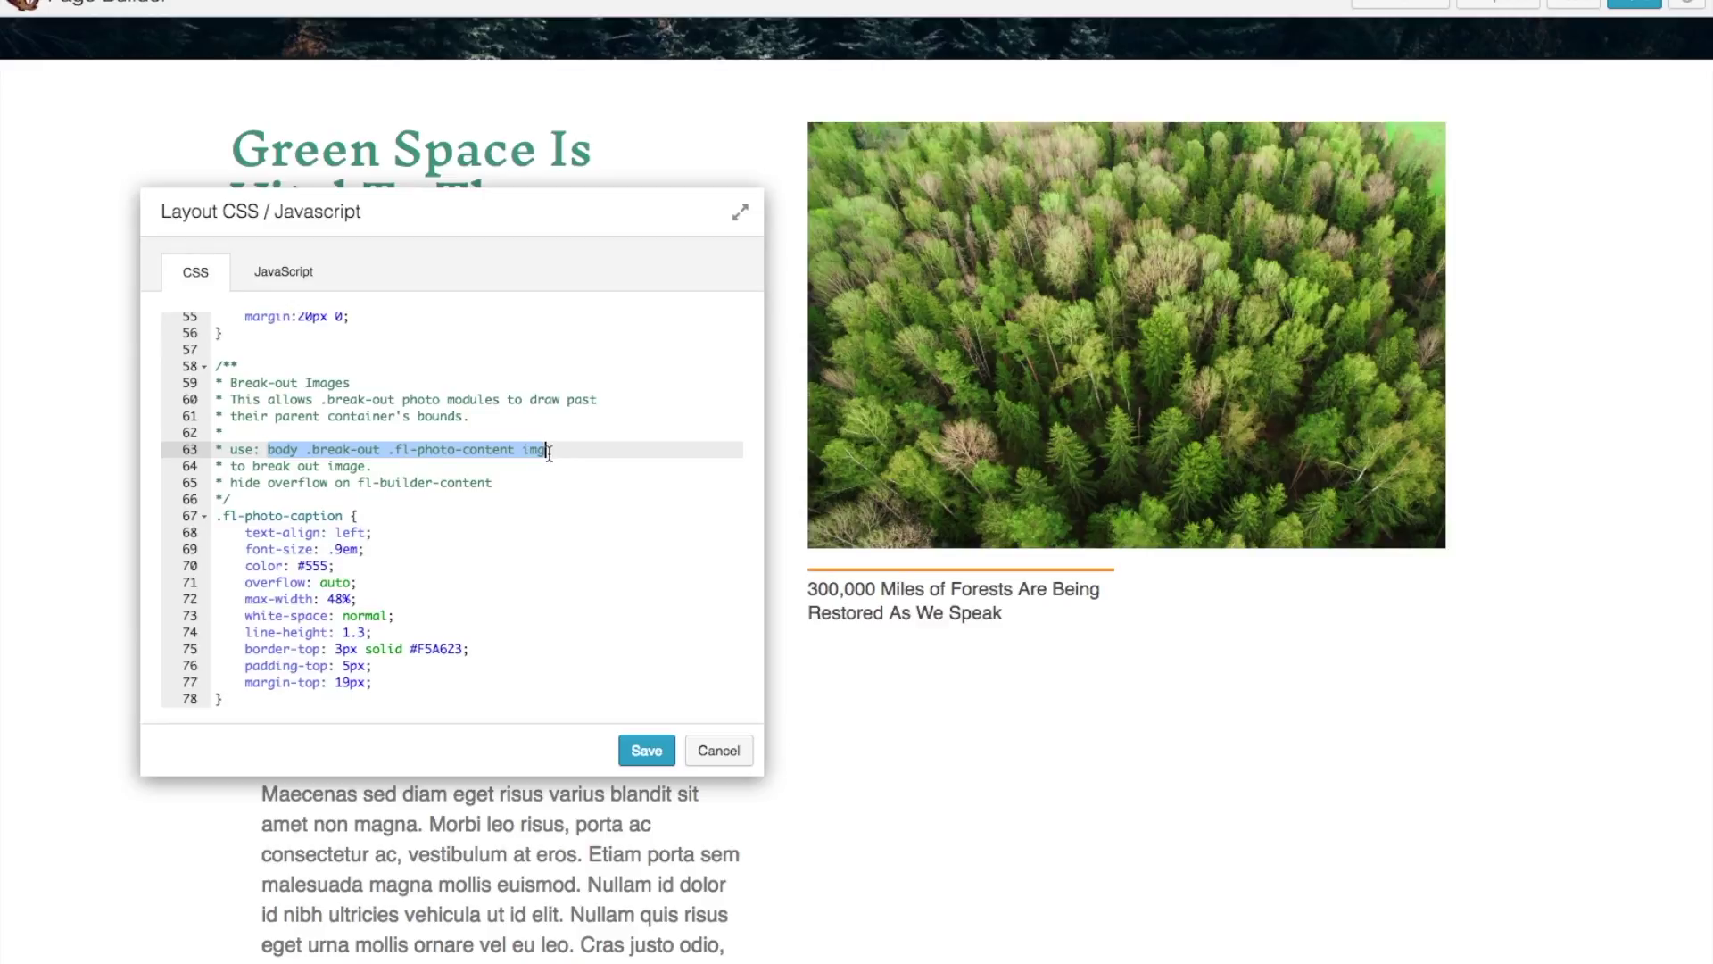
{"action": "left_click", "coordinate": [232, 499]}
{"action": "key", "text": "Return"}
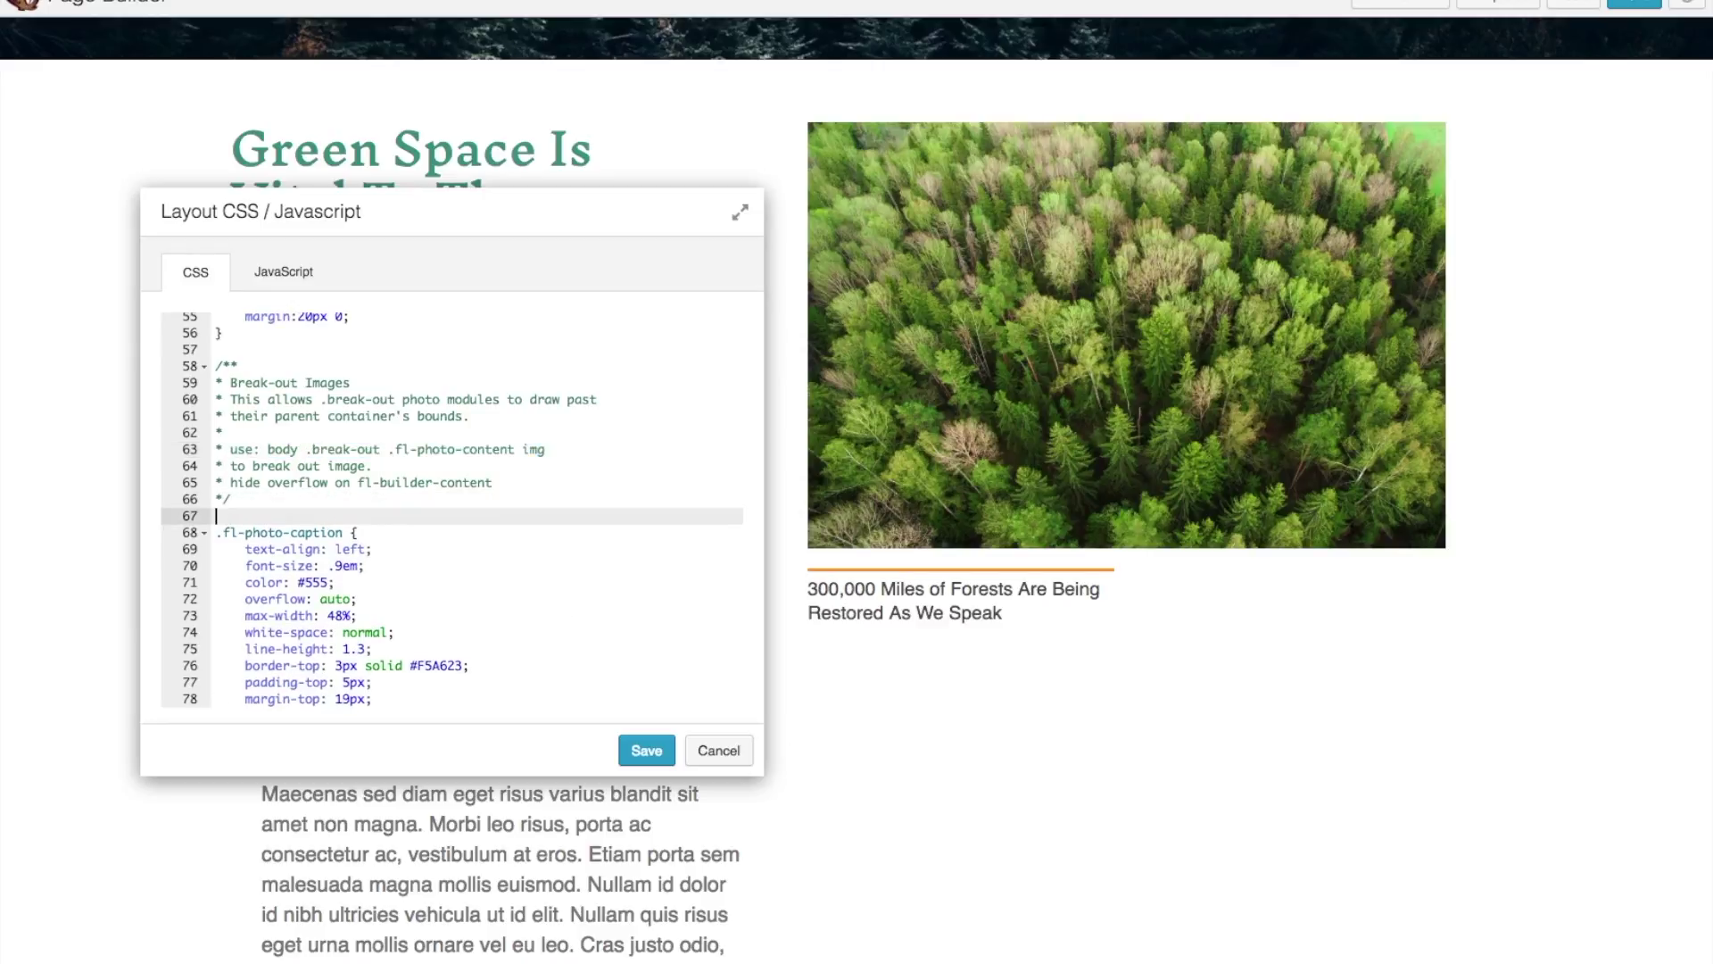
{"action": "key", "text": "super+v"}
{"action": "type", "text": "{"}
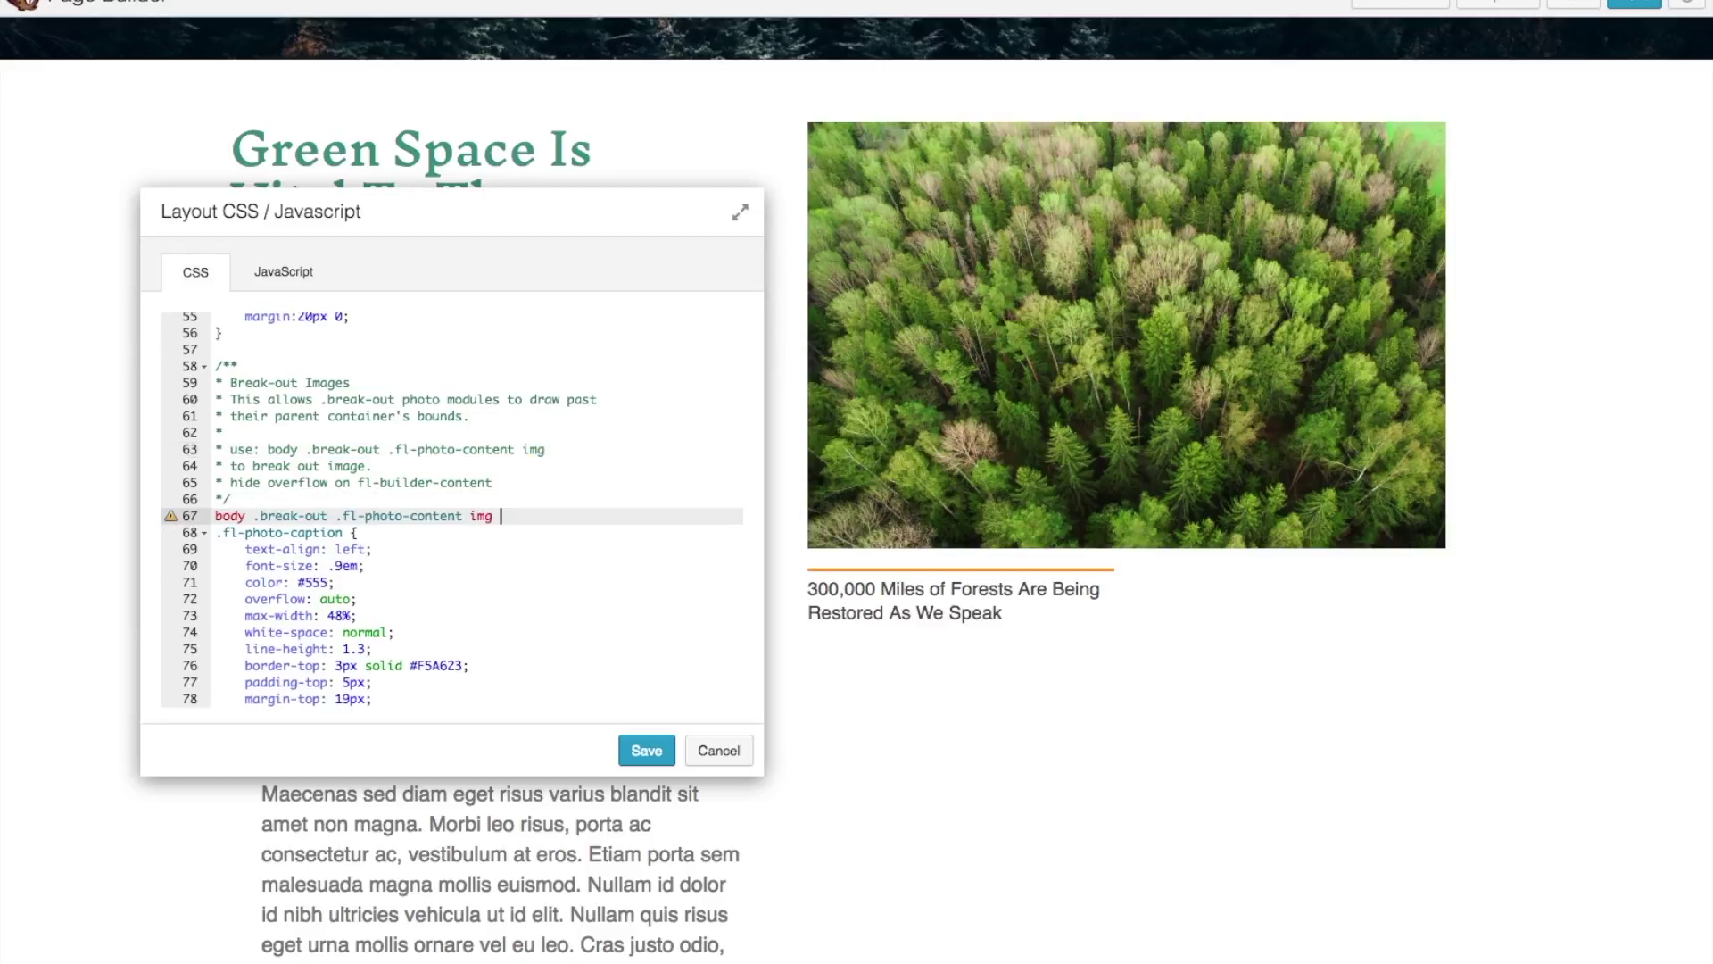
{"action": "key", "text": "Return"}
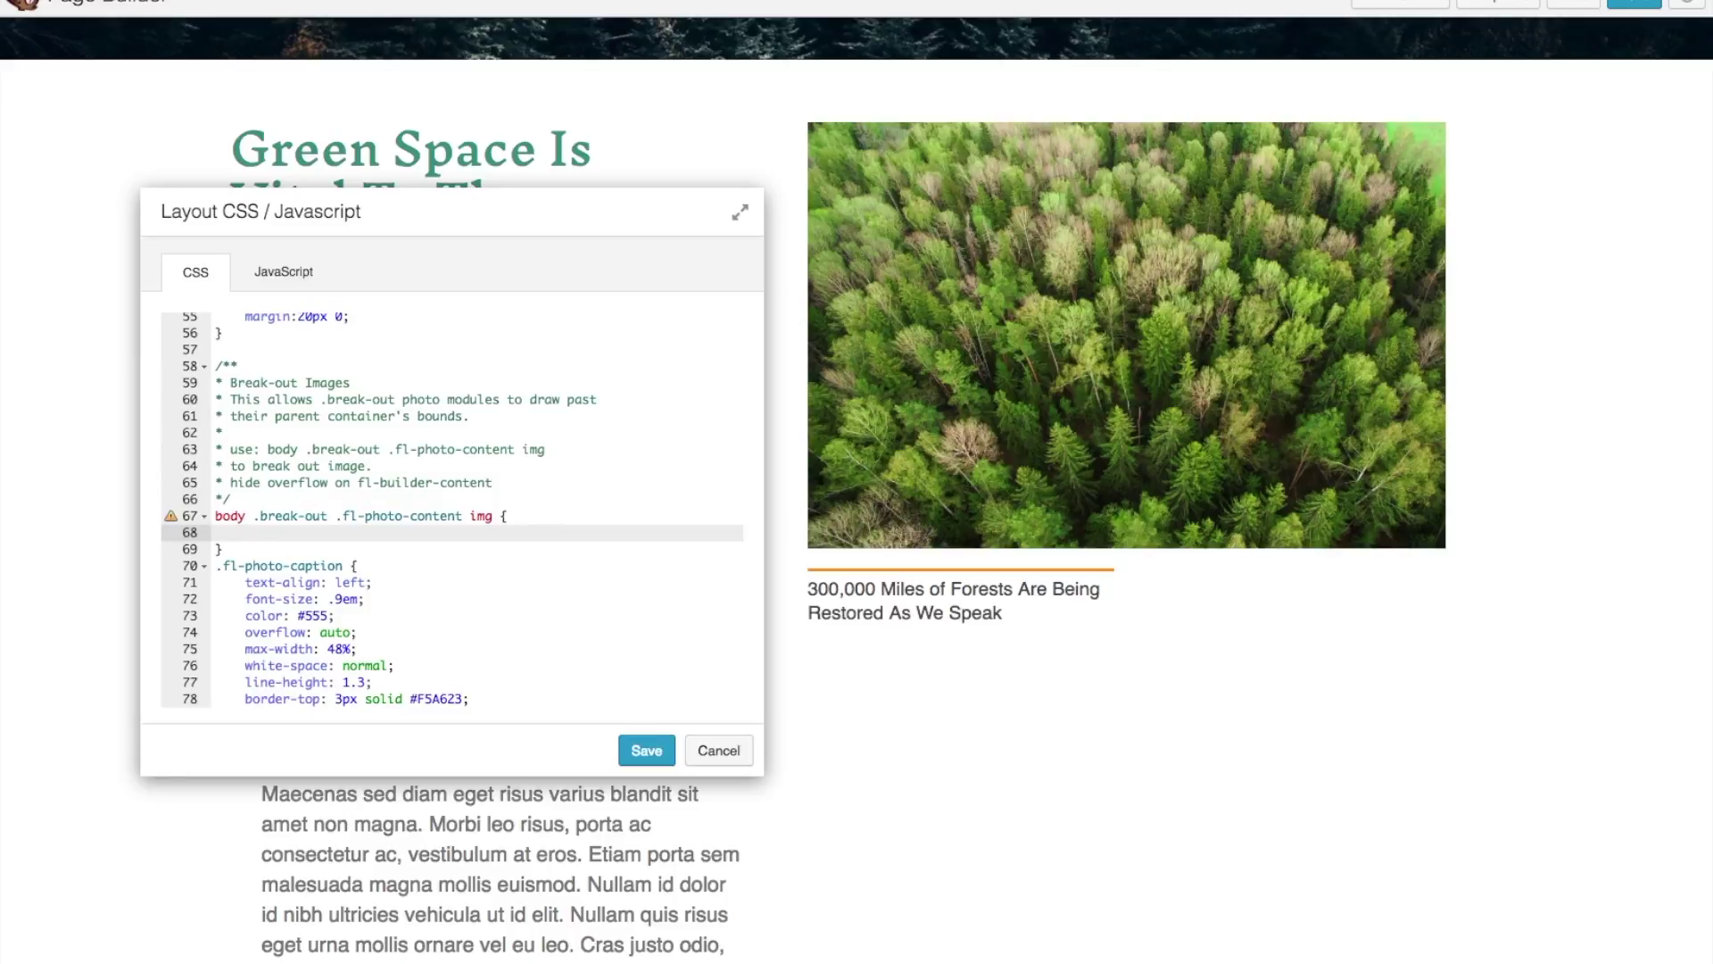
{"action": "type", "text": "max-wi"}
{"action": "key", "text": "Return"}
{"action": "type", "text": "none;"}
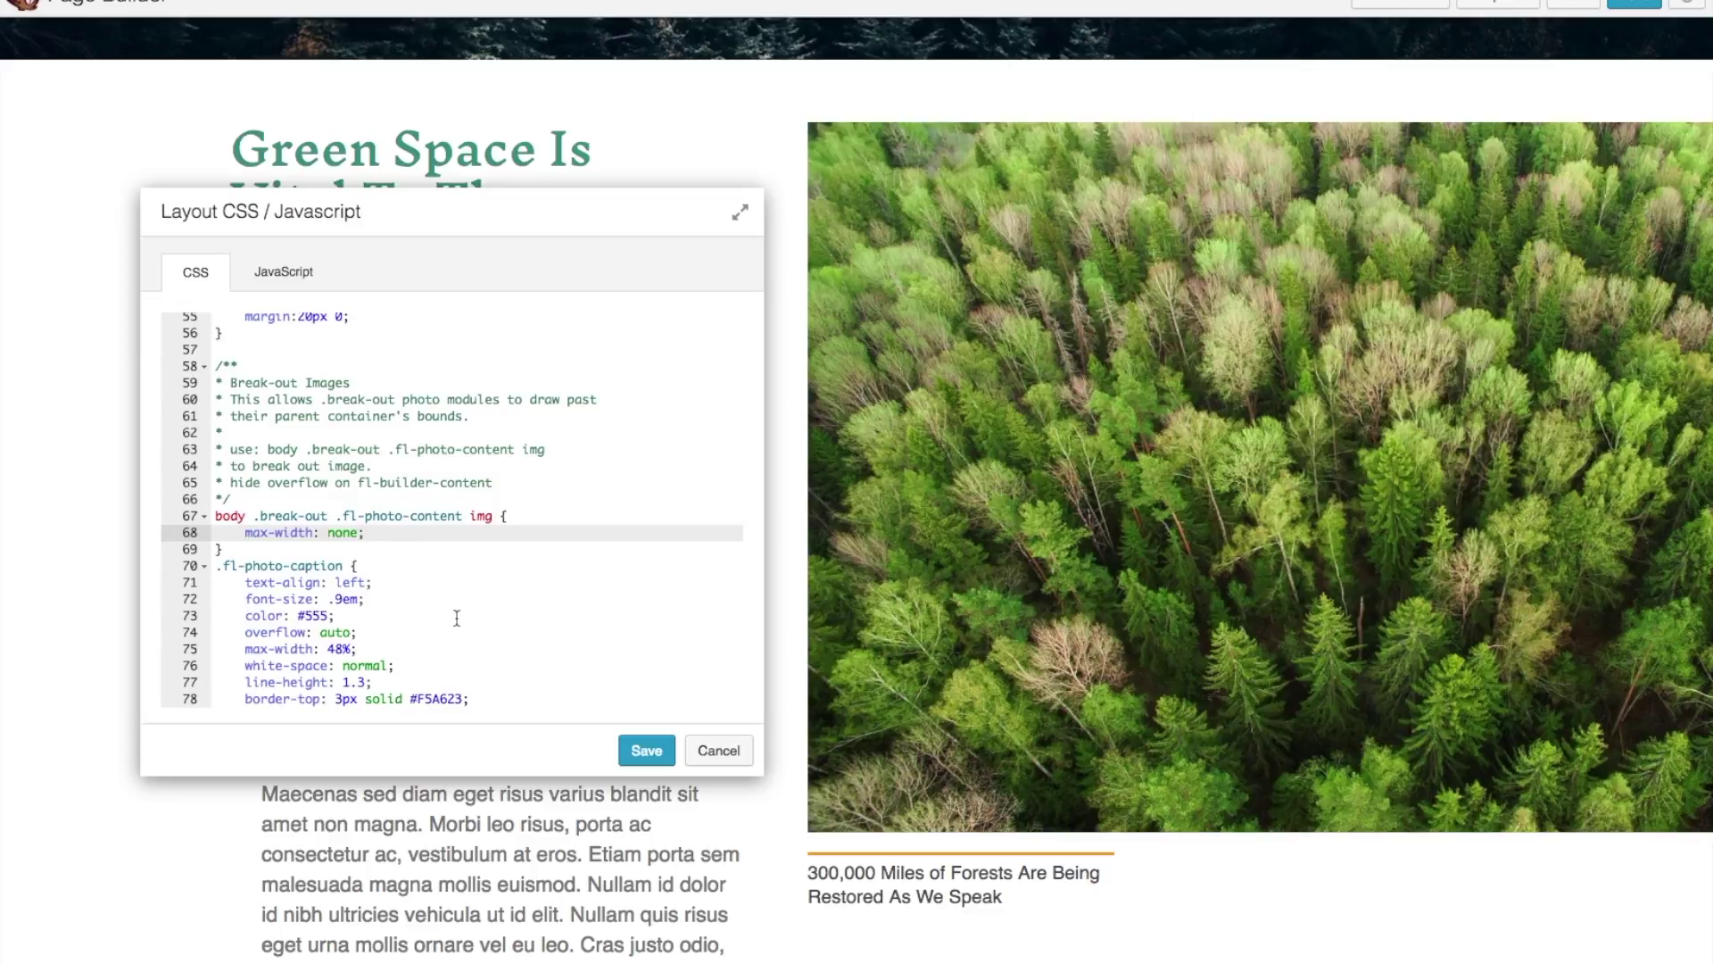
{"action": "scroll", "coordinate": [1040, 903], "scroll_direction": "right", "scroll_amount": 4}
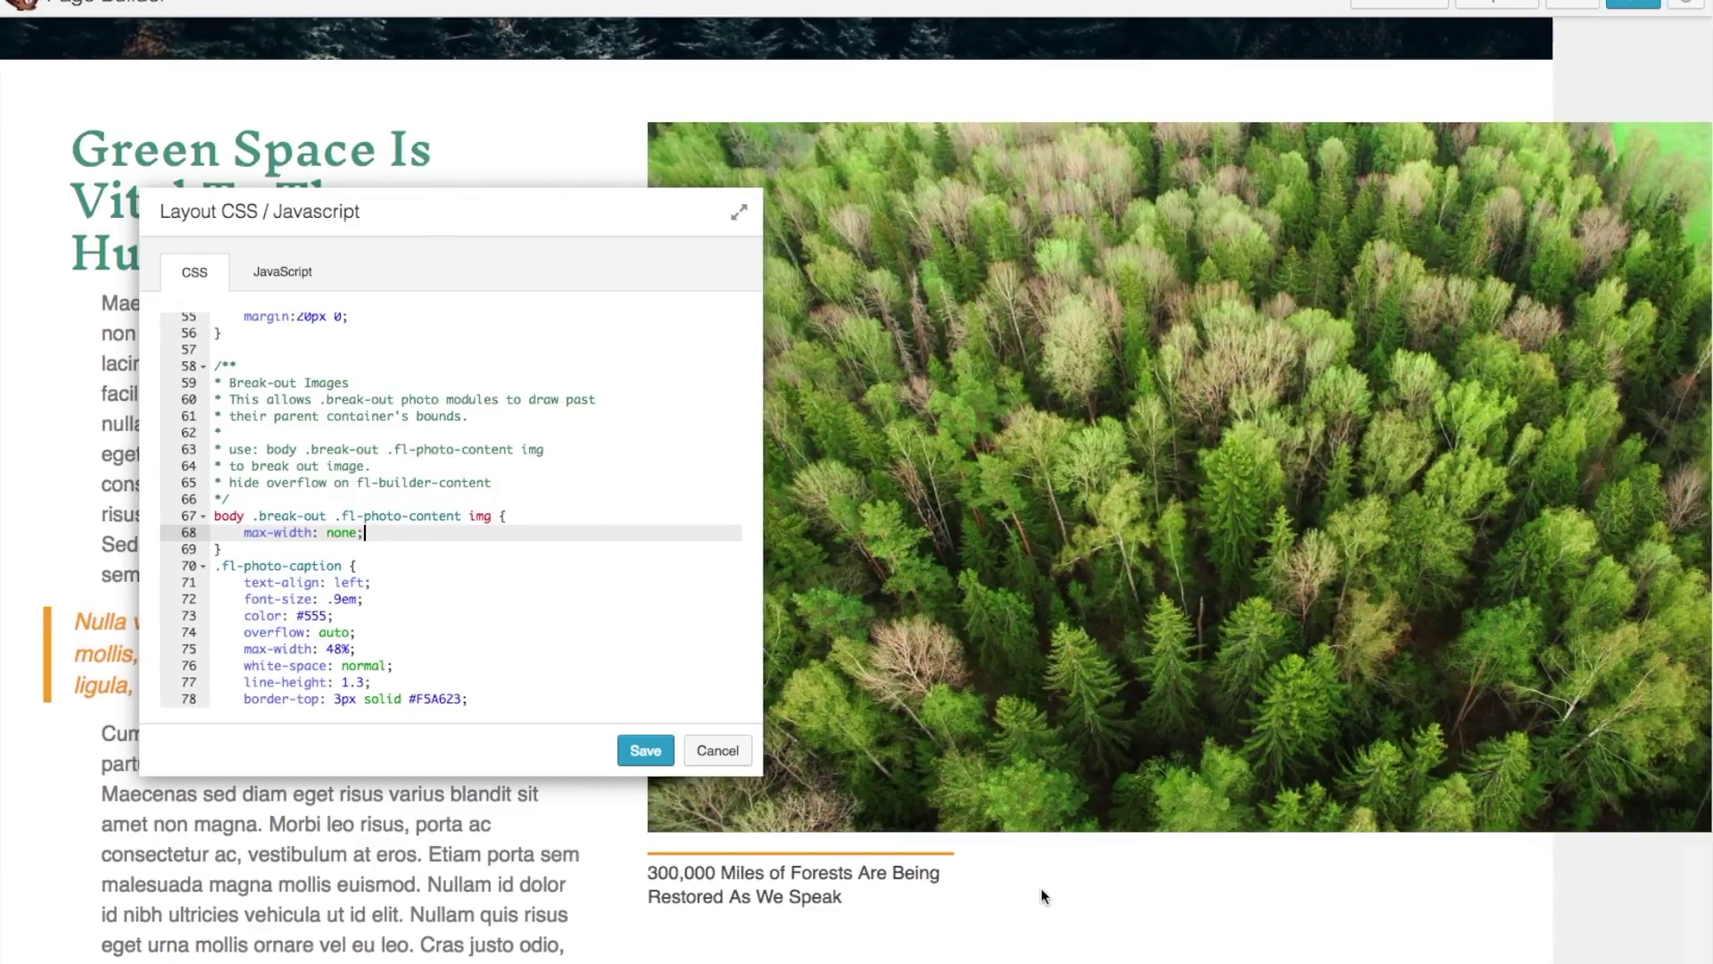
{"action": "scroll", "coordinate": [1043, 897], "scroll_direction": "left", "scroll_amount": 4}
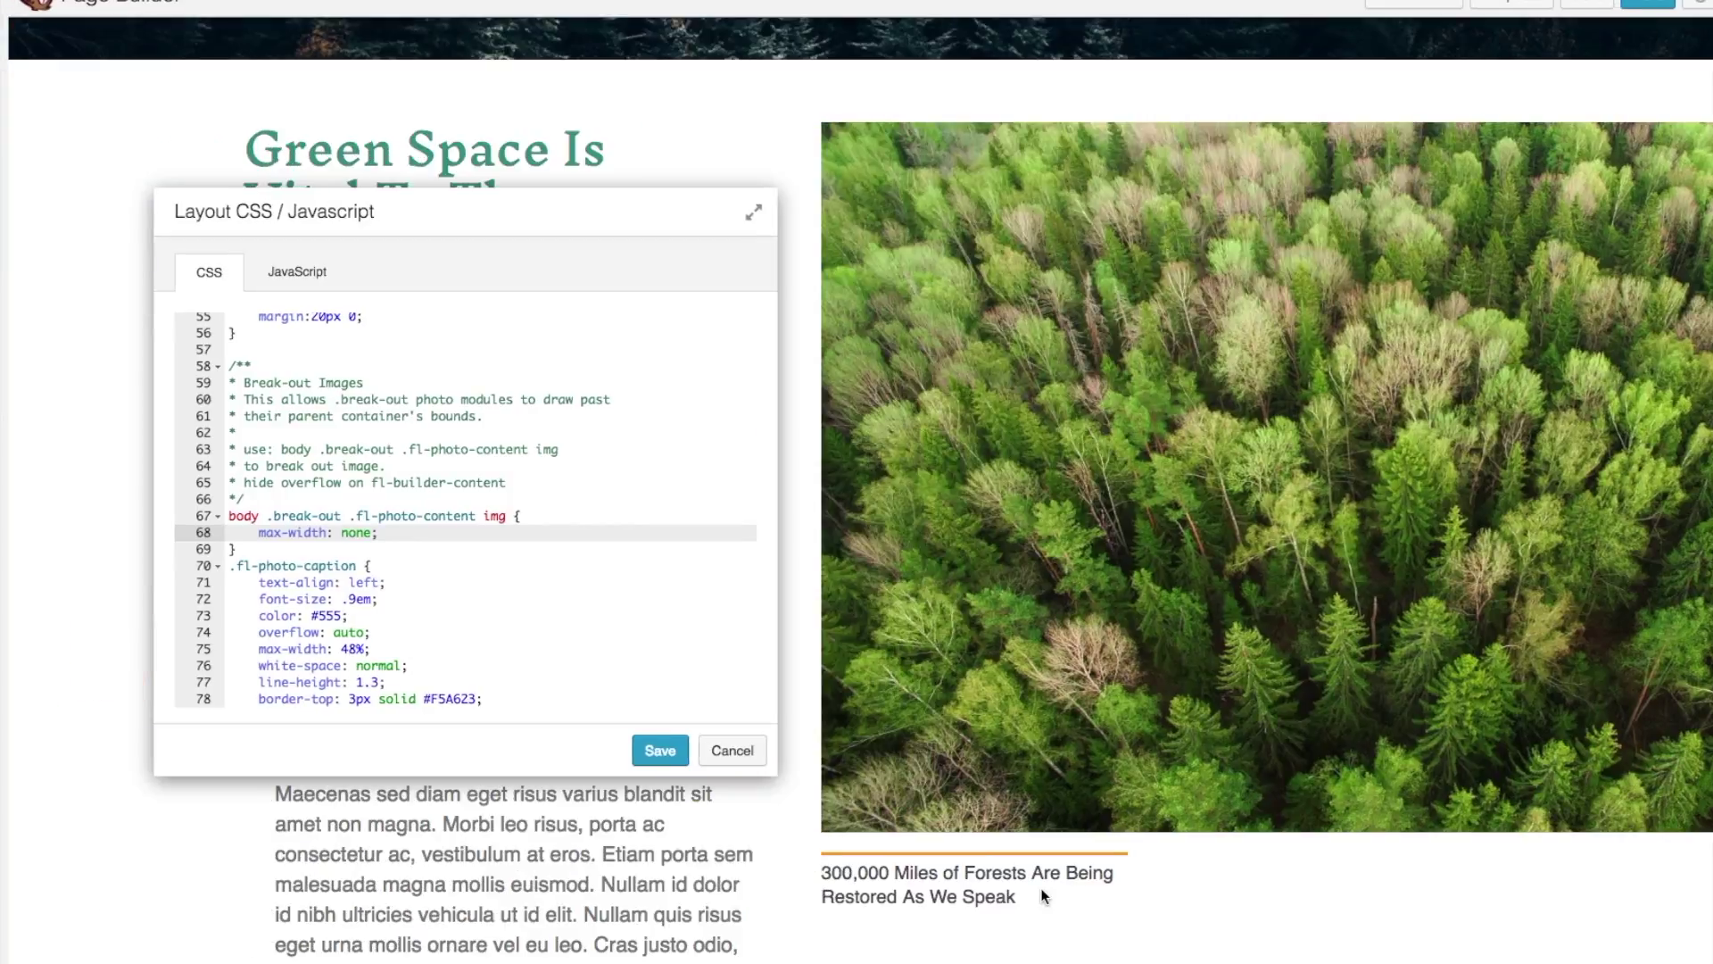
{"action": "scroll", "coordinate": [1044, 897], "scroll_direction": "right", "scroll_amount": 1}
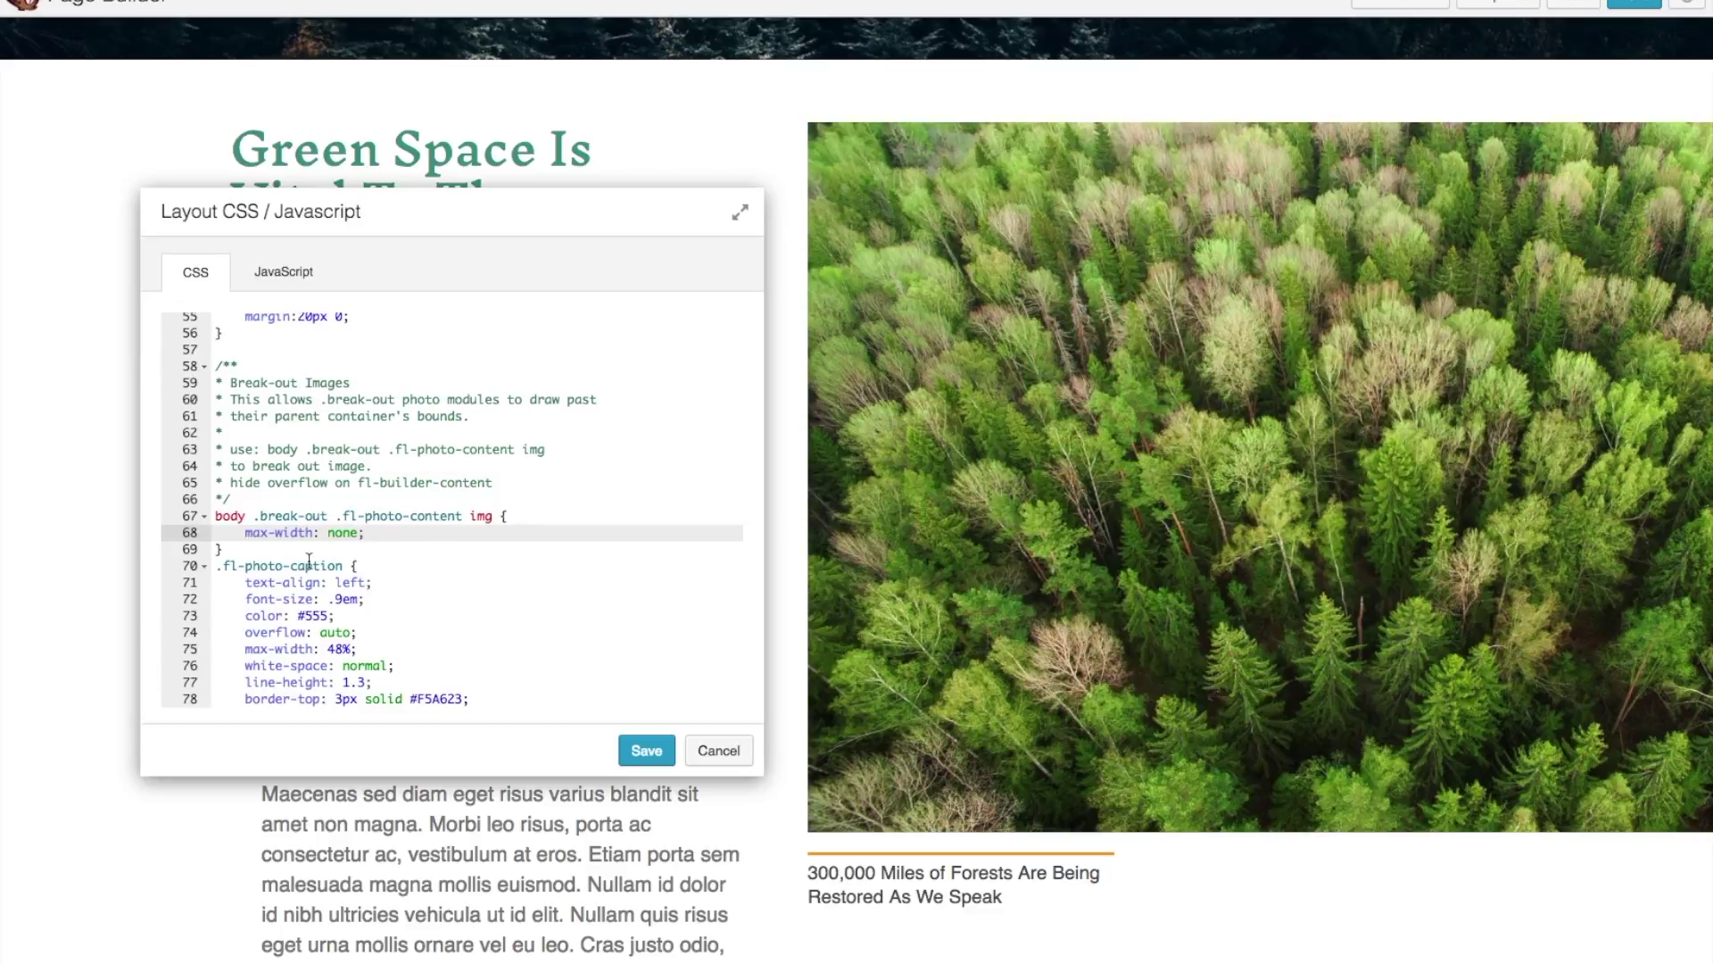
Add a .fl-builder-content rule with overflow: hidden after the break-out rule and save
{"action": "left_click", "coordinate": [374, 553]}
{"action": "key", "text": "Return"}
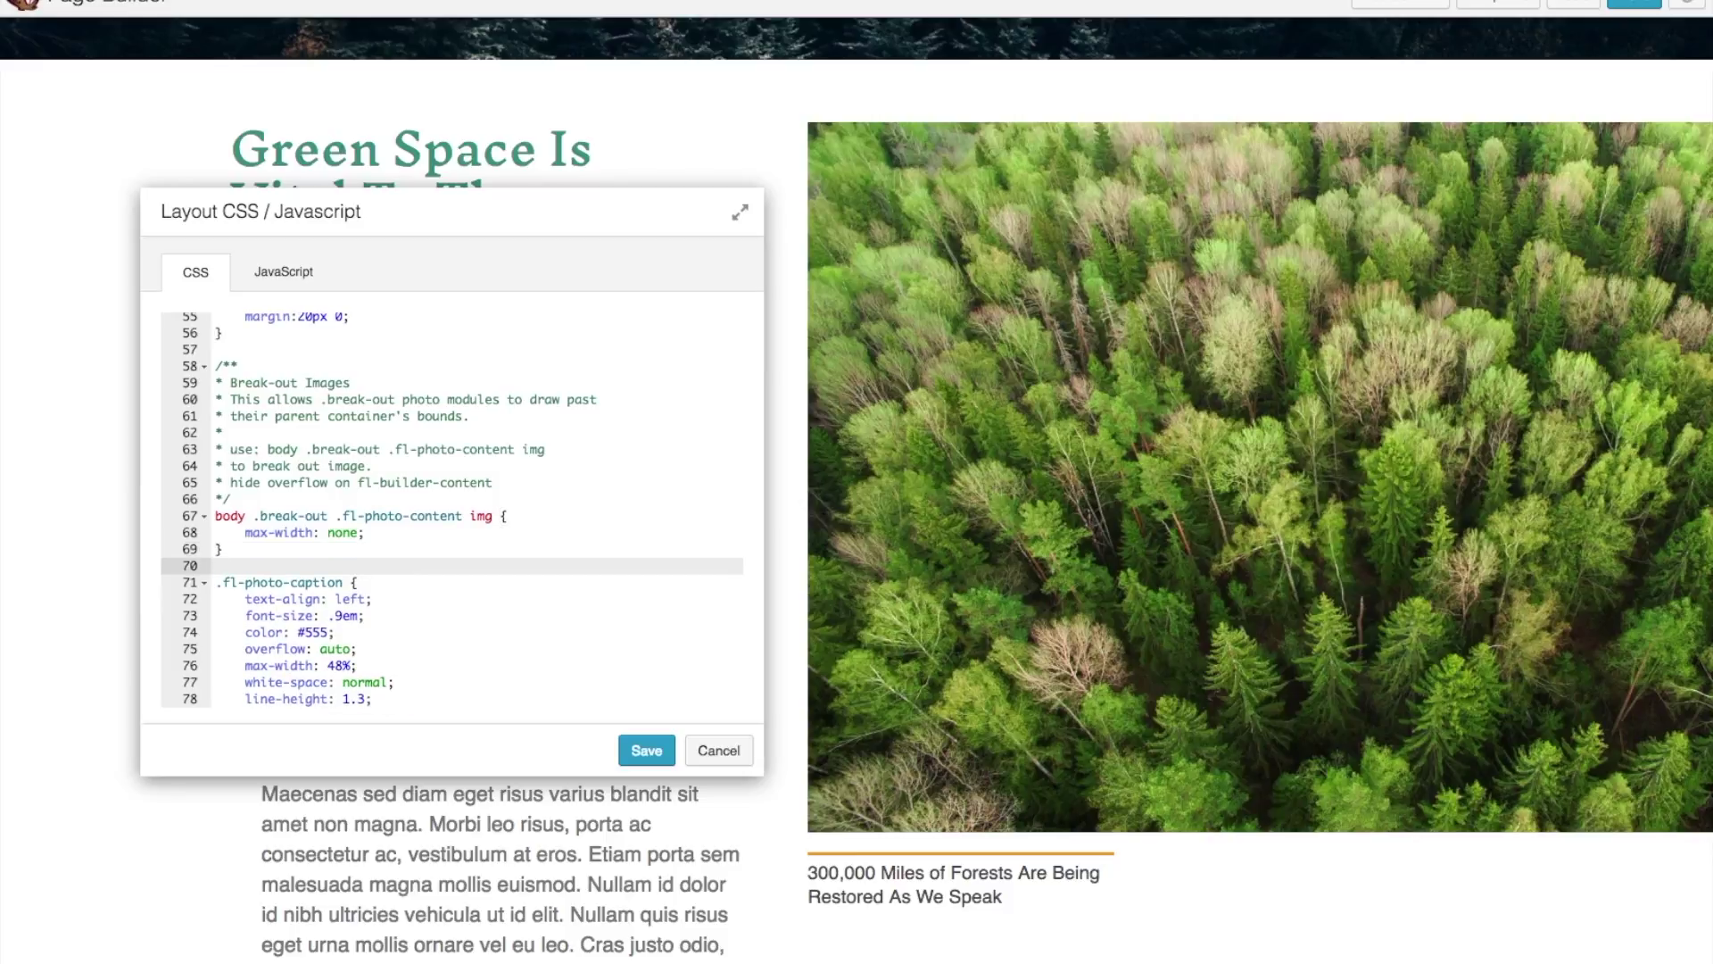
{"action": "type", "text": ".fl-b"}
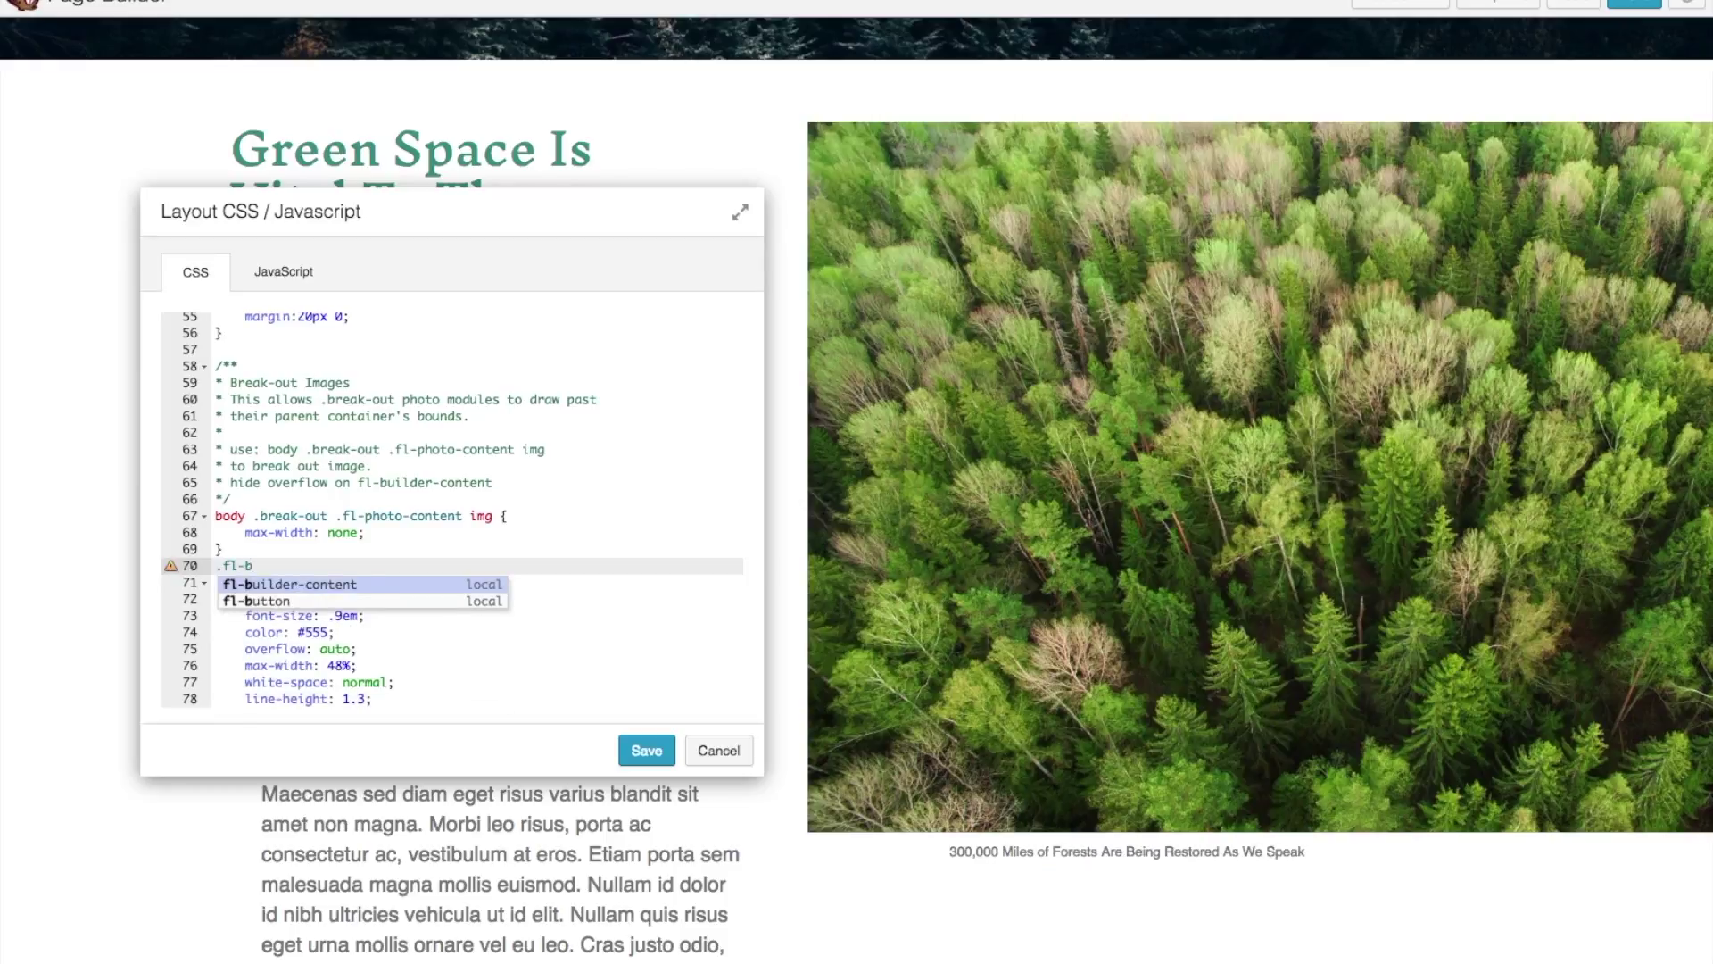
{"action": "key", "text": "Return"}
{"action": "type", "text": "{"}
{"action": "key", "text": "Return"}
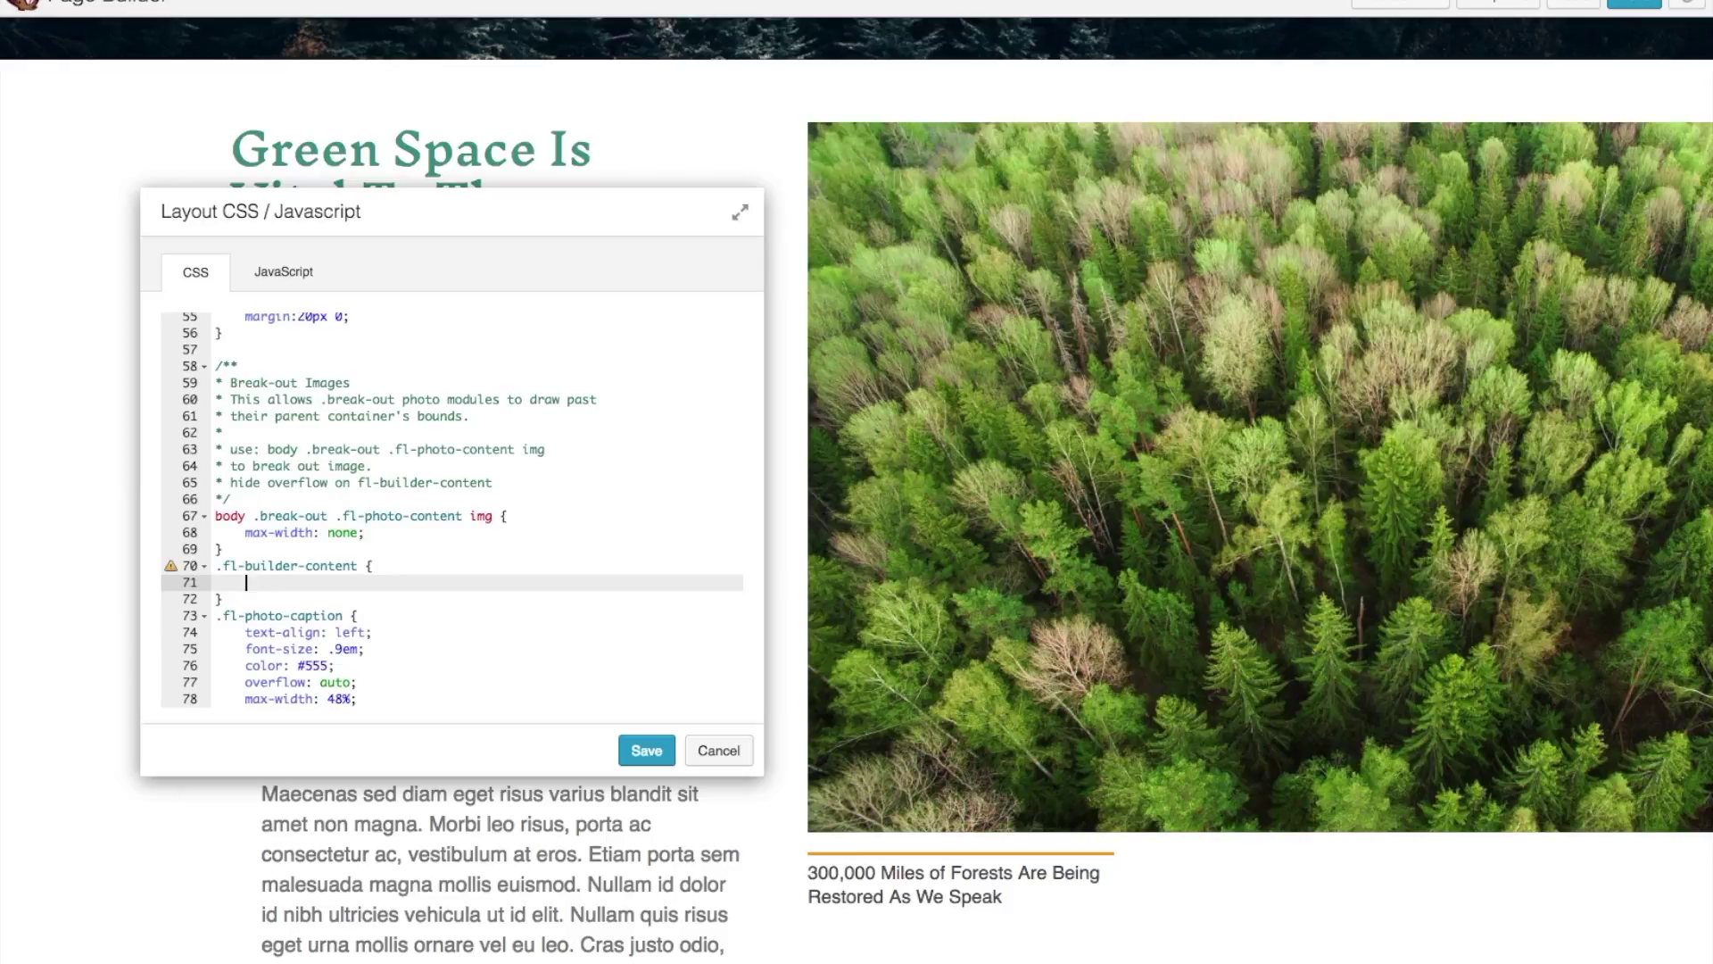
{"action": "type", "text": "overfl"}
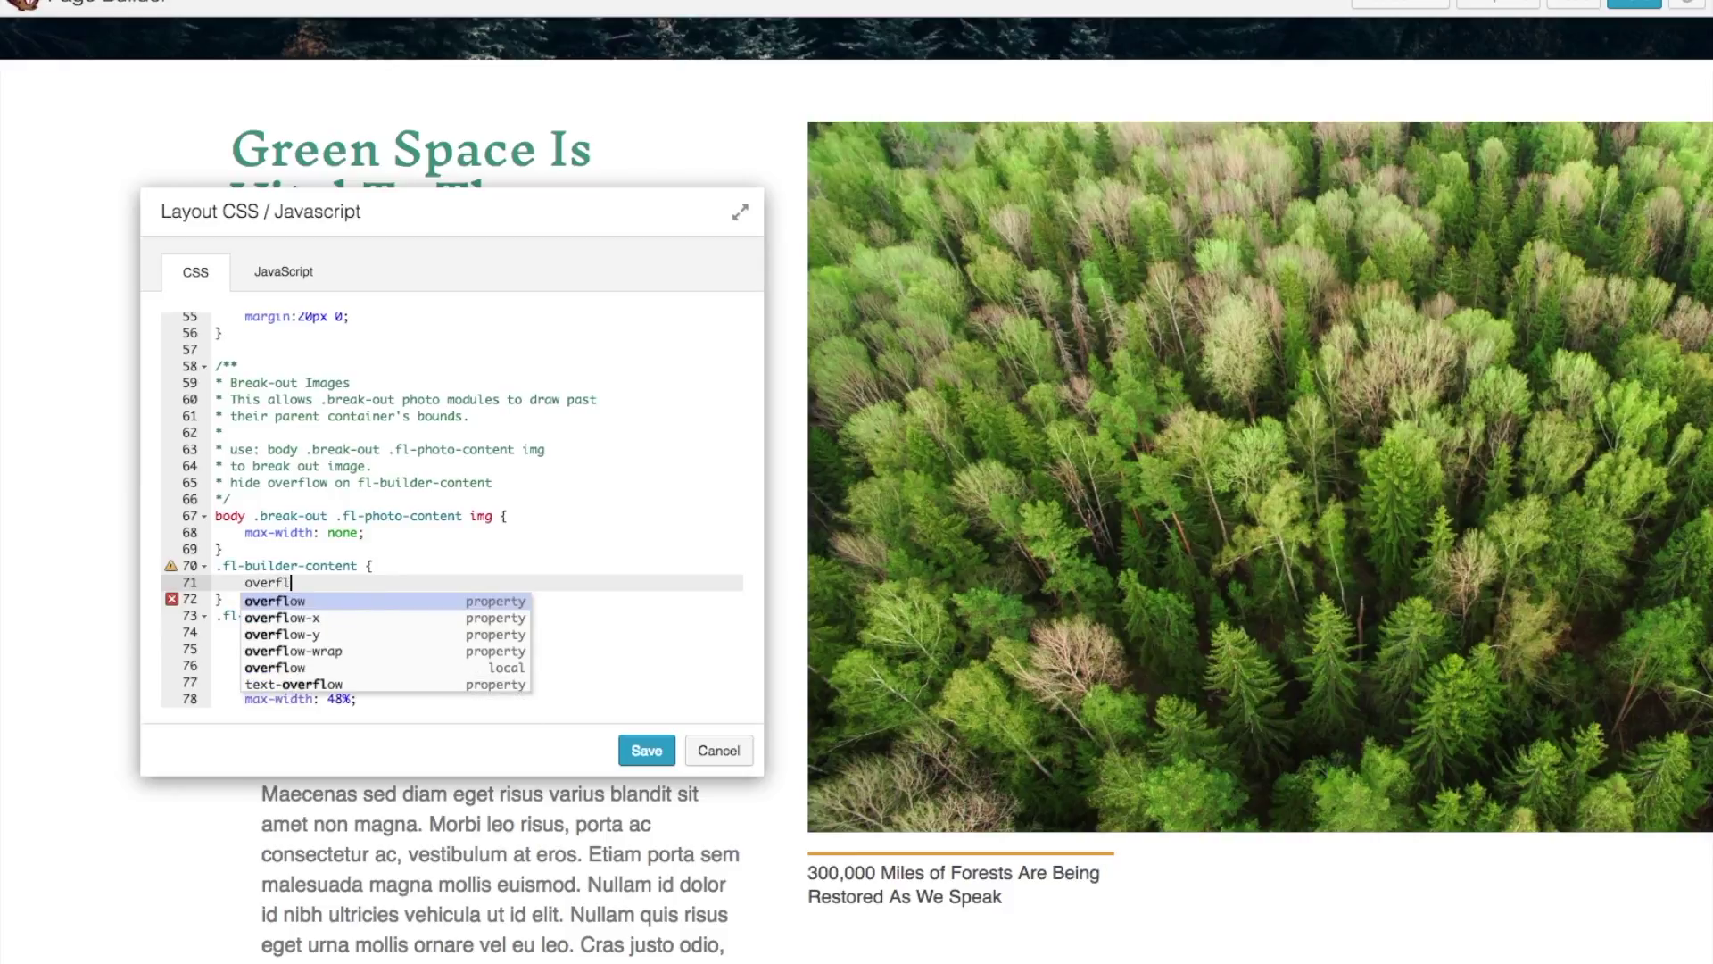
{"action": "type", "text": "ow:hidden;"}
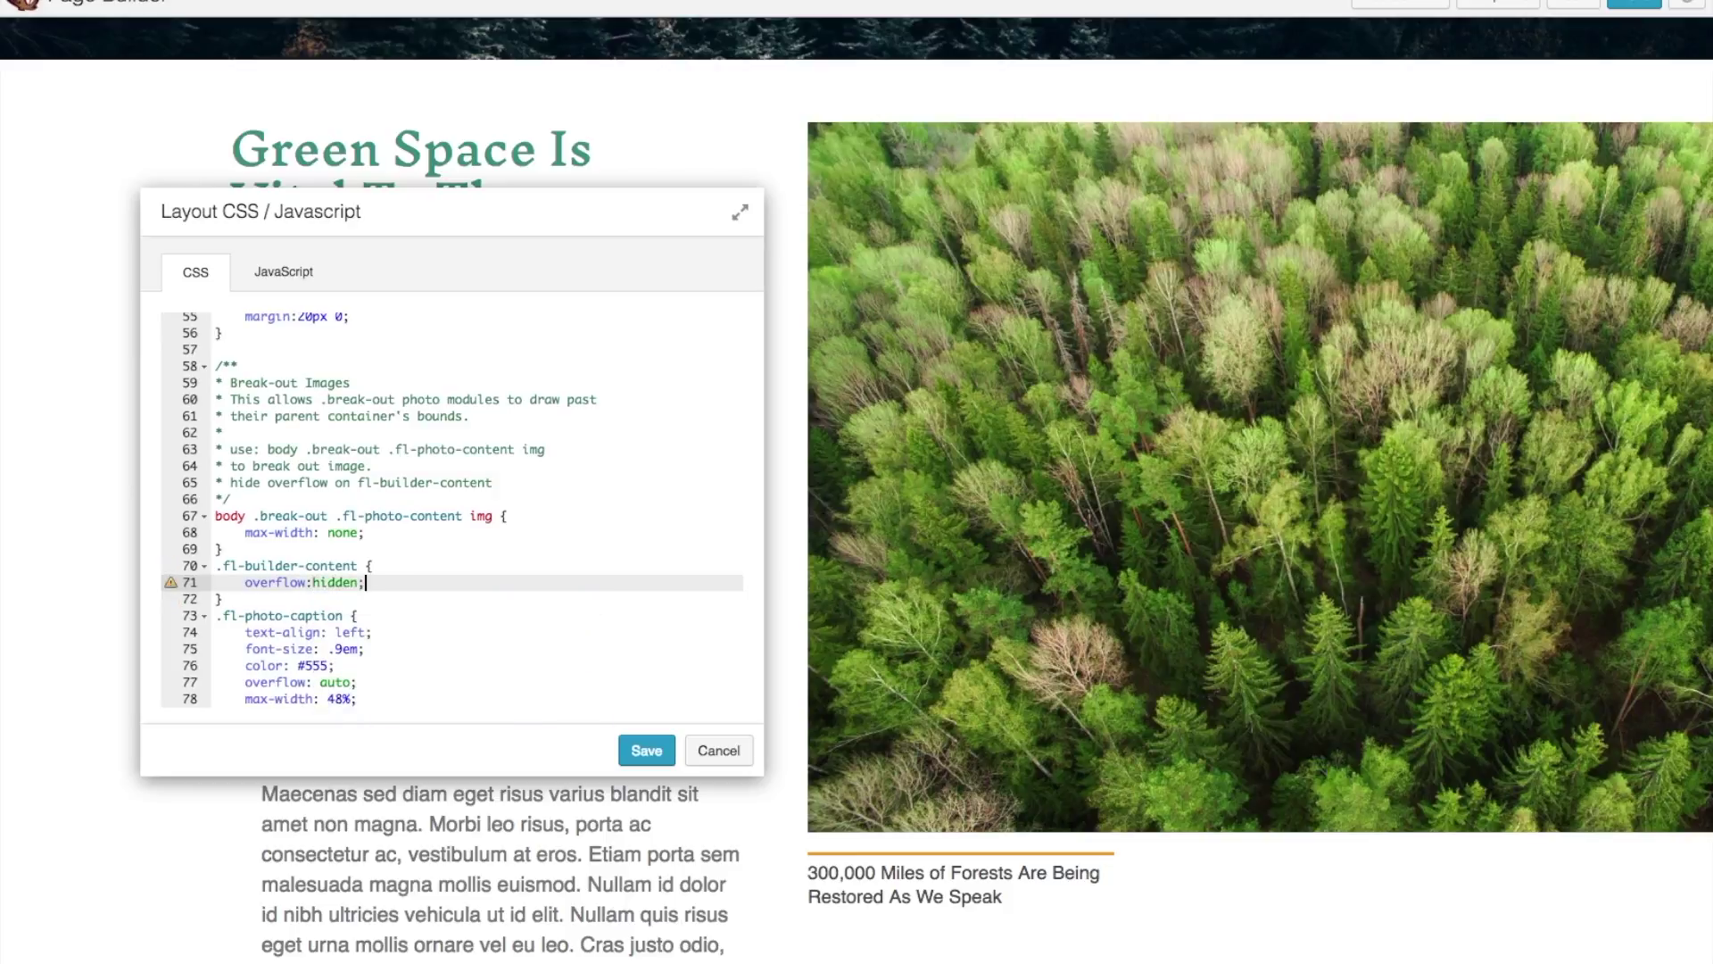
{"action": "left_click", "coordinate": [647, 752]}
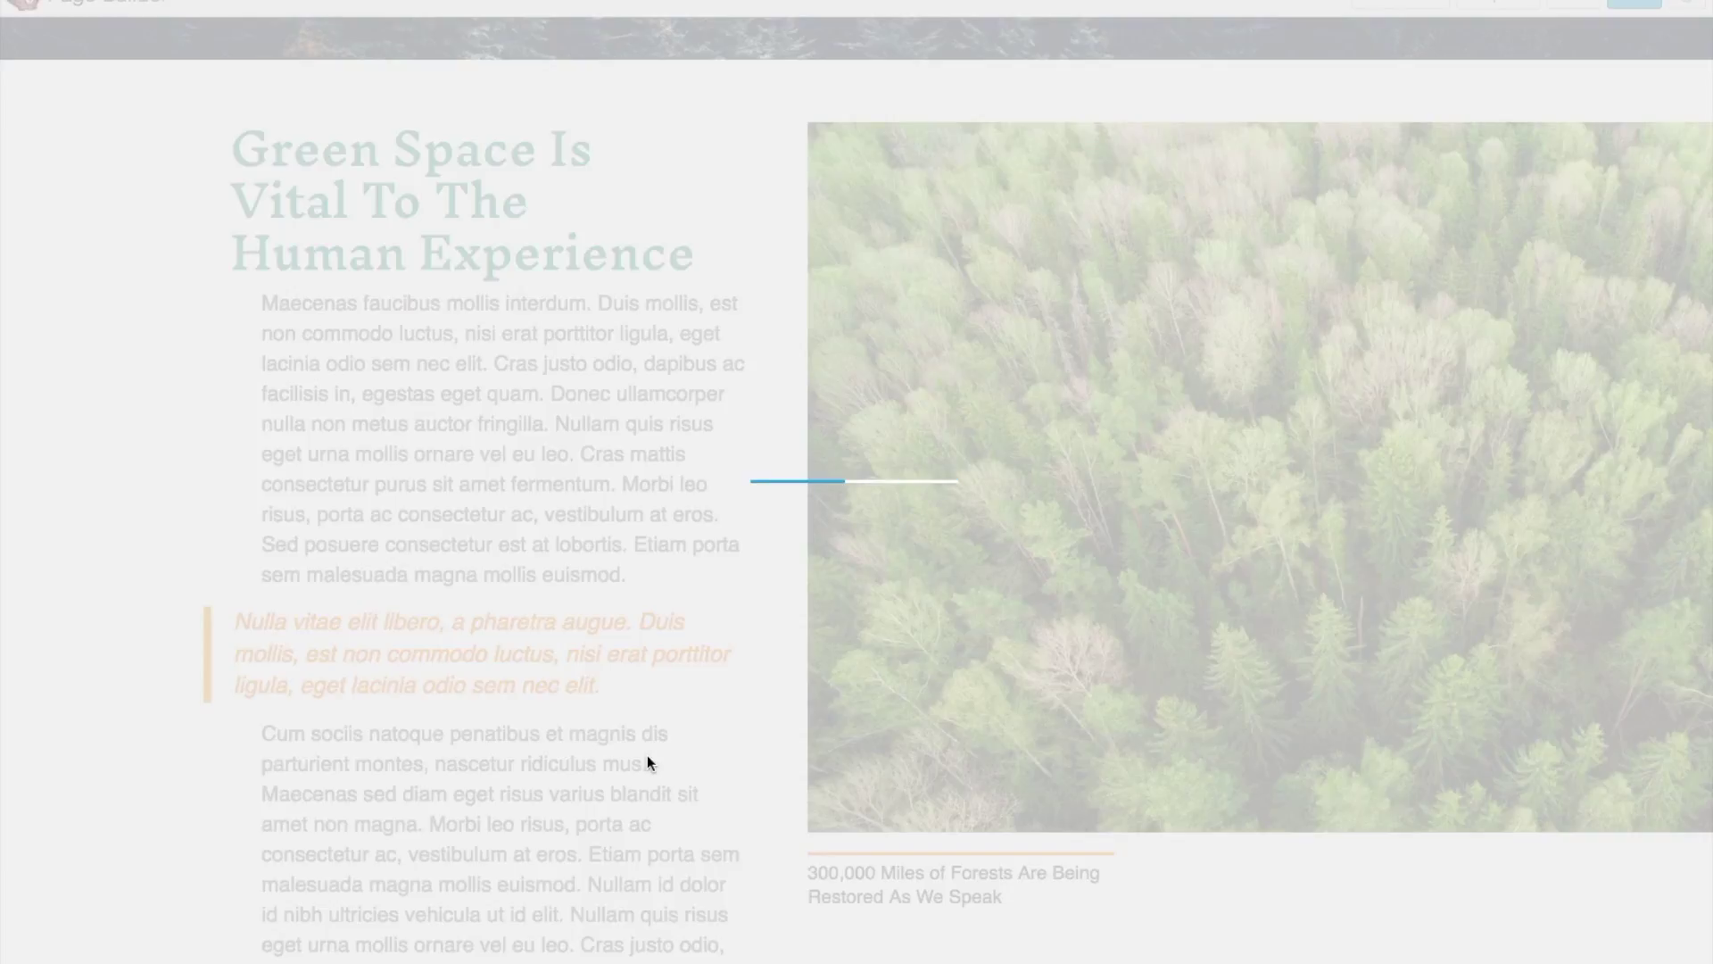
Scroll down to the 'Get Outside And Go' row with its two-by-two photo grid
{"action": "mouse_move", "coordinate": [941, 552]}
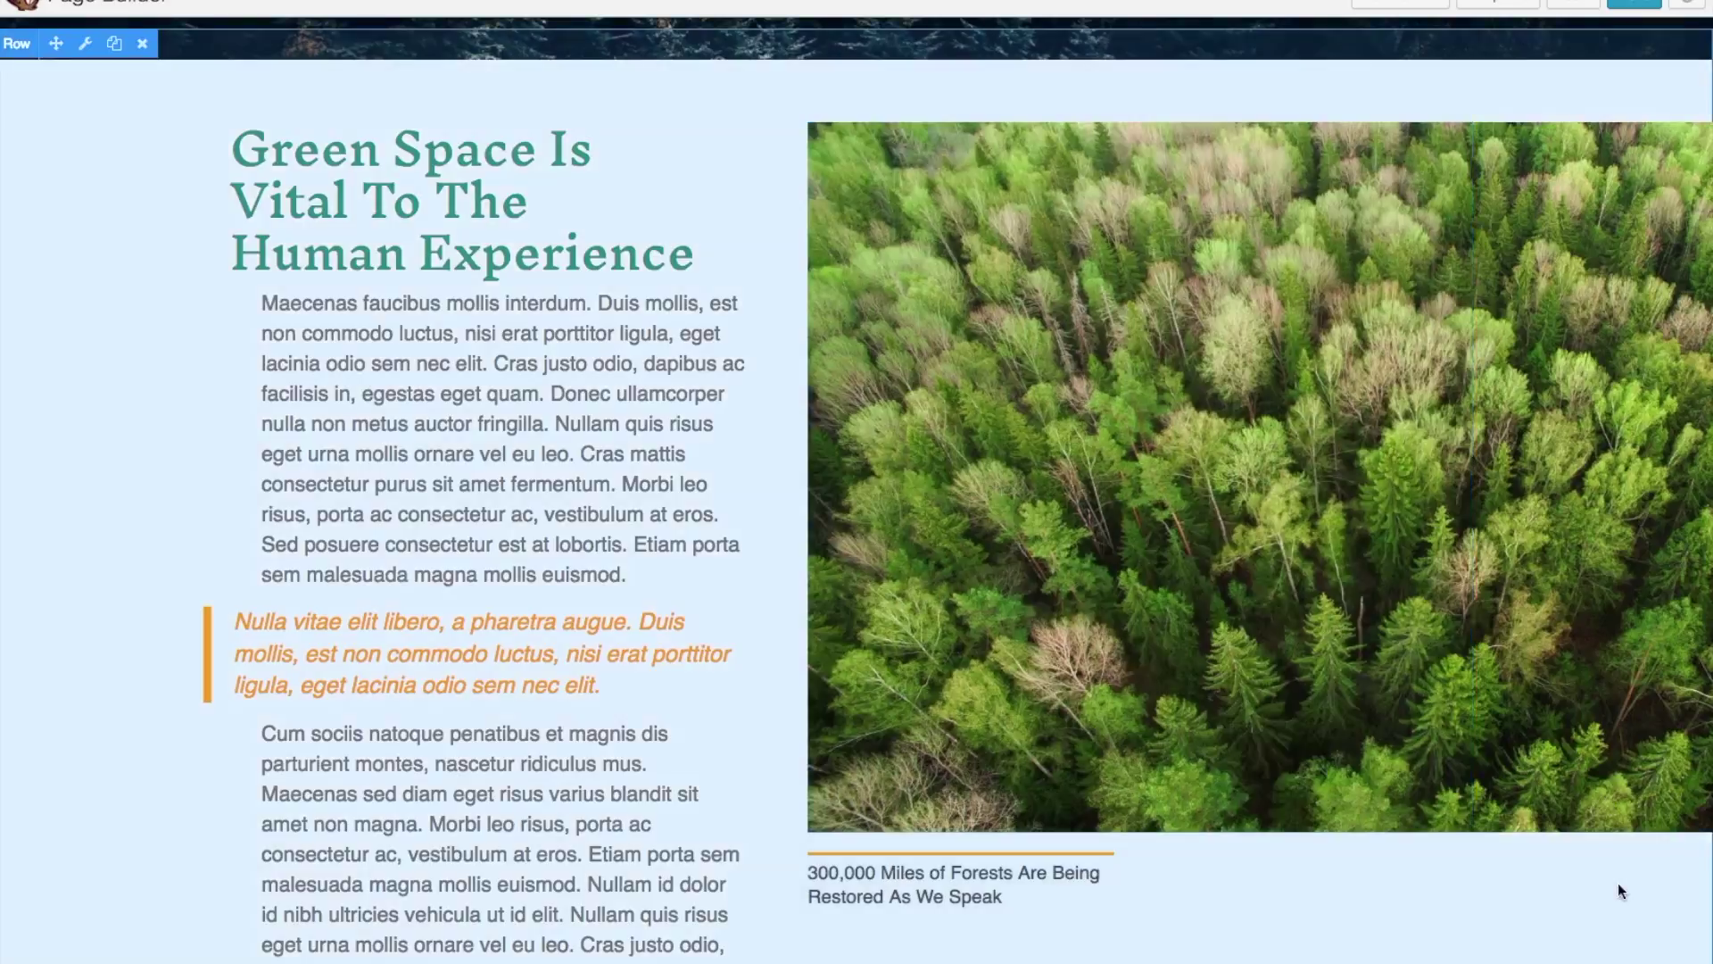
{"action": "scroll", "coordinate": [1607, 883], "scroll_direction": "down", "scroll_amount": 3}
{"action": "scroll", "coordinate": [1606, 883], "scroll_direction": "down", "scroll_amount": 10}
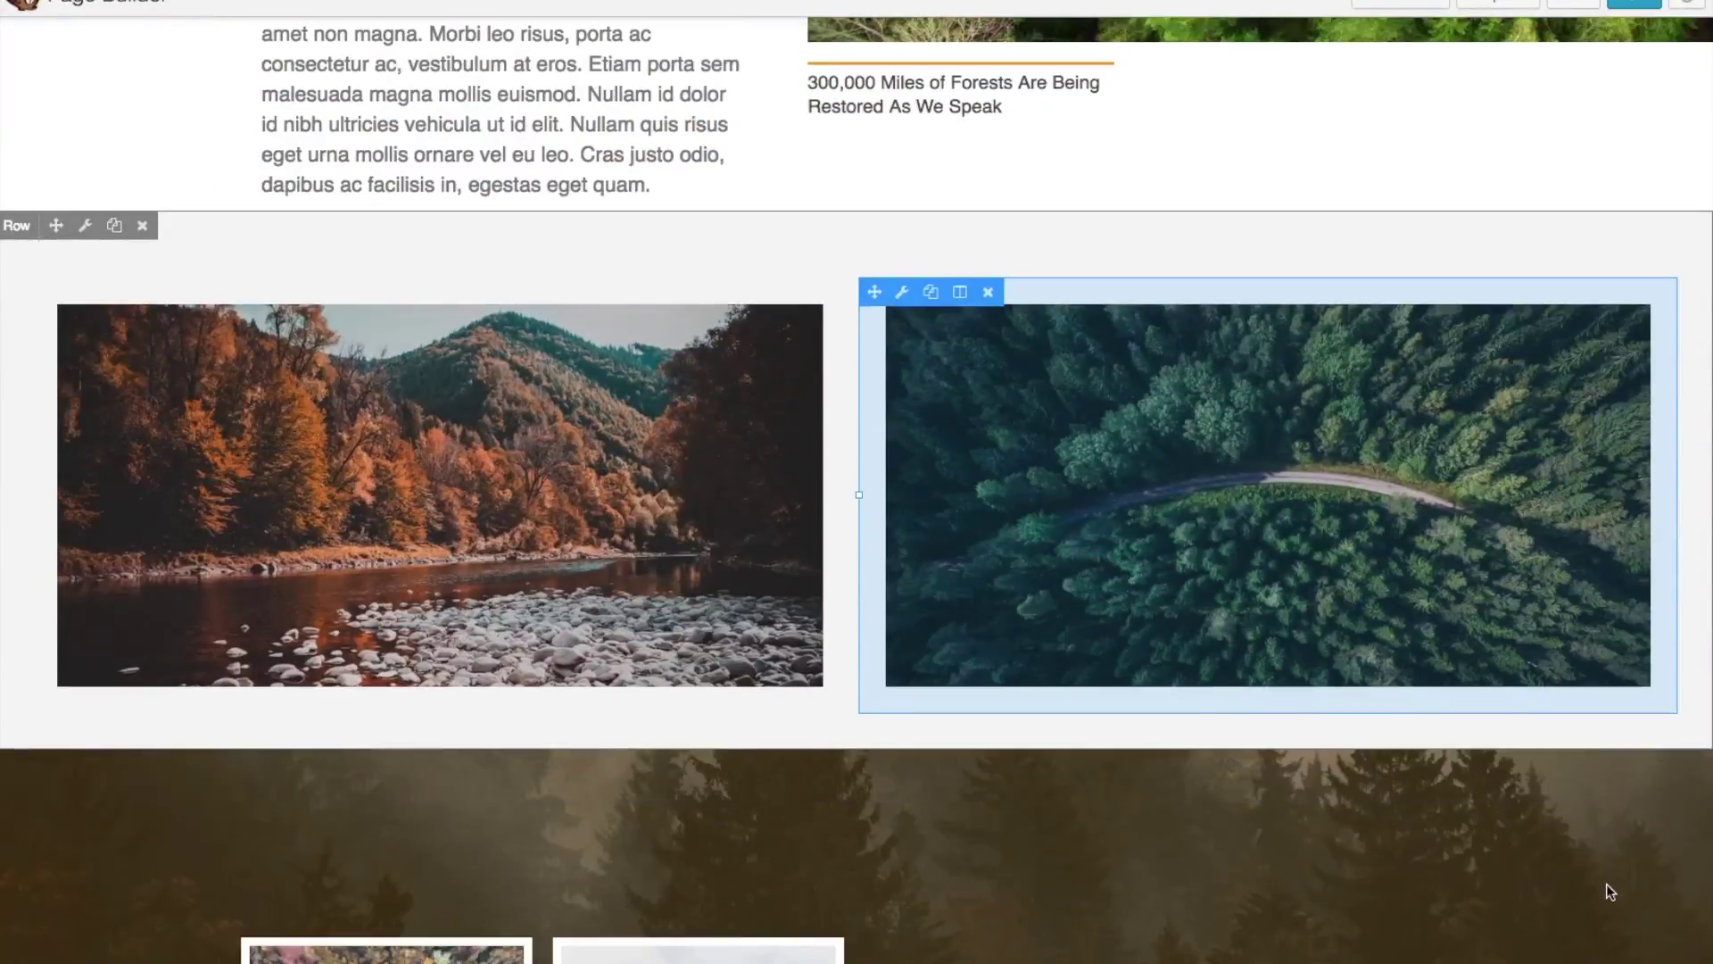
{"action": "scroll", "coordinate": [1606, 883], "scroll_direction": "down", "scroll_amount": 3}
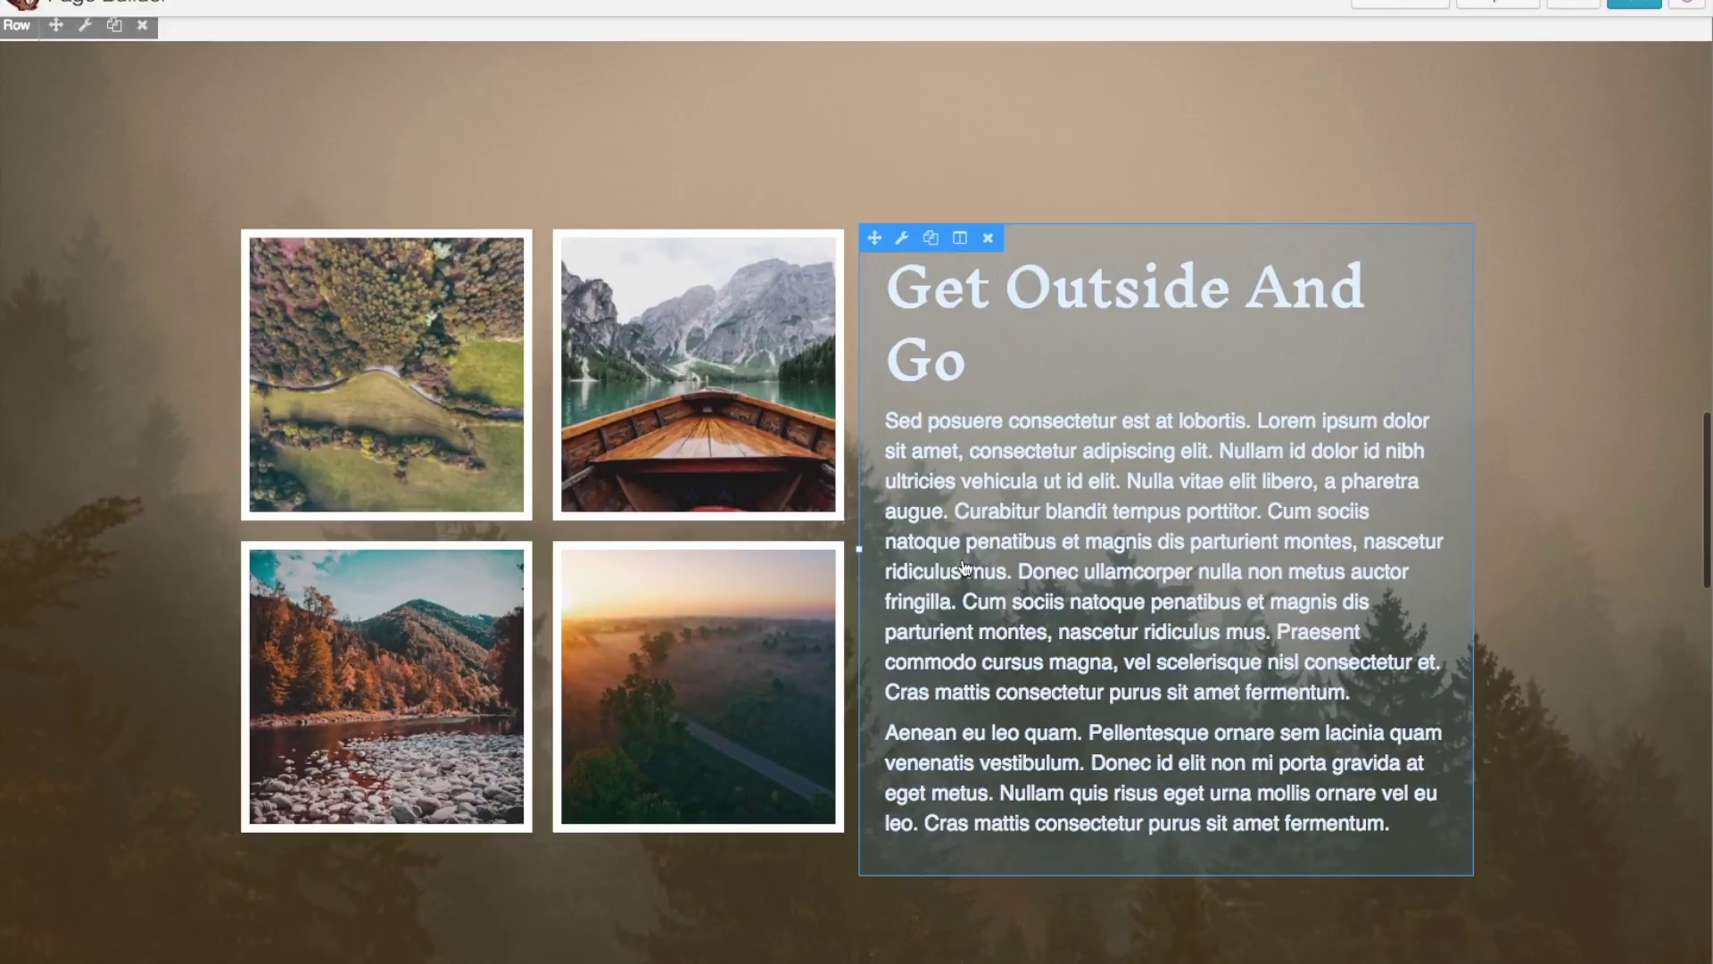
{"action": "scroll", "coordinate": [970, 555], "scroll_direction": "down", "scroll_amount": 1}
{"action": "scroll", "coordinate": [970, 555], "scroll_direction": "down", "scroll_amount": 1}
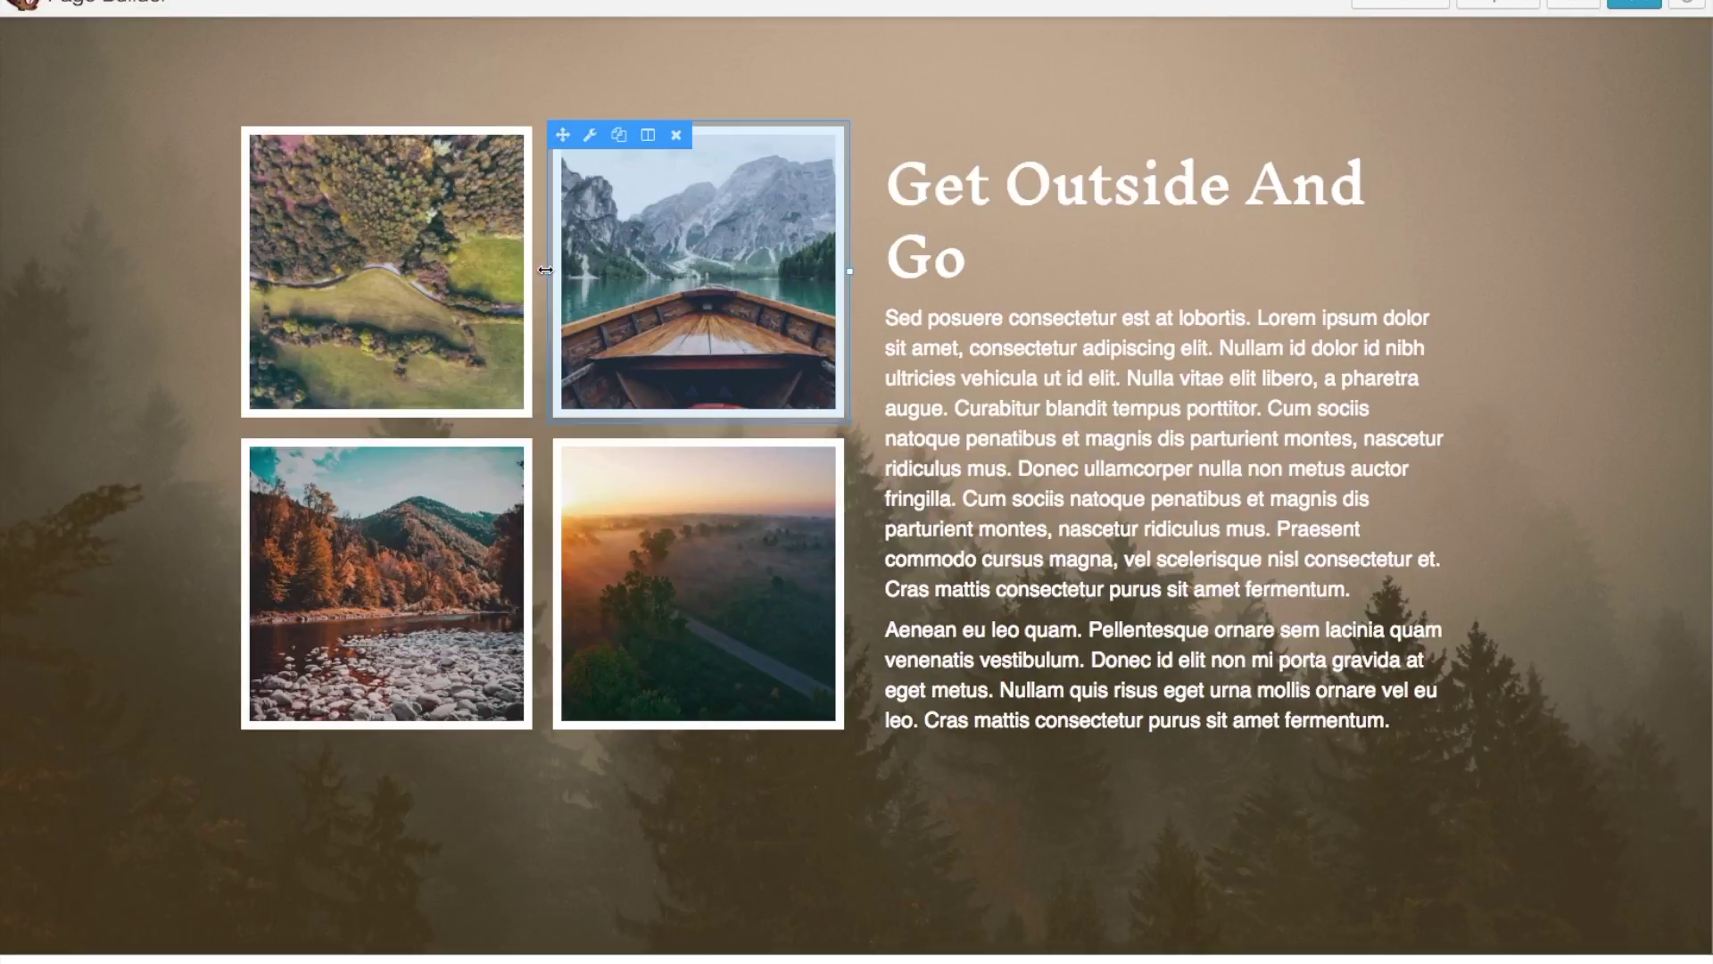
Drag the column dividers to widen the photo columns and narrow the text column
{"action": "mouse_move", "coordinate": [545, 269]}
{"action": "left_mouse_down"}
{"action": "mouse_move", "coordinate": [522, 271]}
{"action": "mouse_move", "coordinate": [562, 271]}
{"action": "mouse_move", "coordinate": [545, 273]}
{"action": "left_mouse_up"}
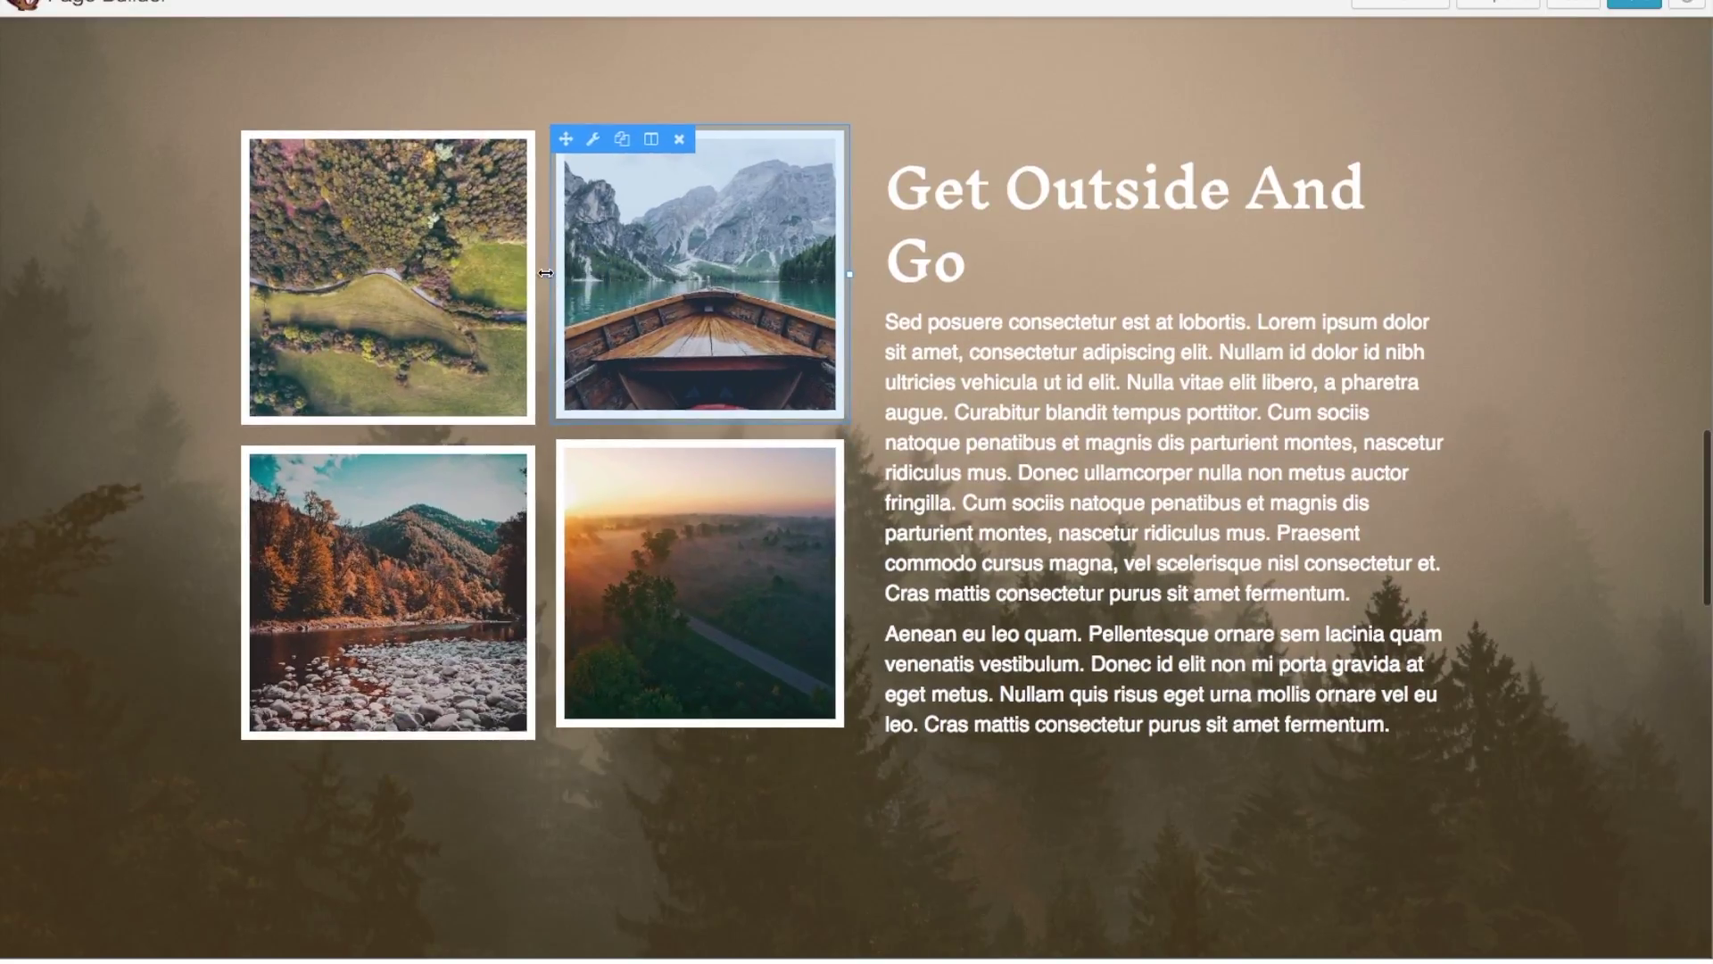
{"action": "left_click_drag", "start_coordinate": [859, 448], "coordinate": [903, 447]}
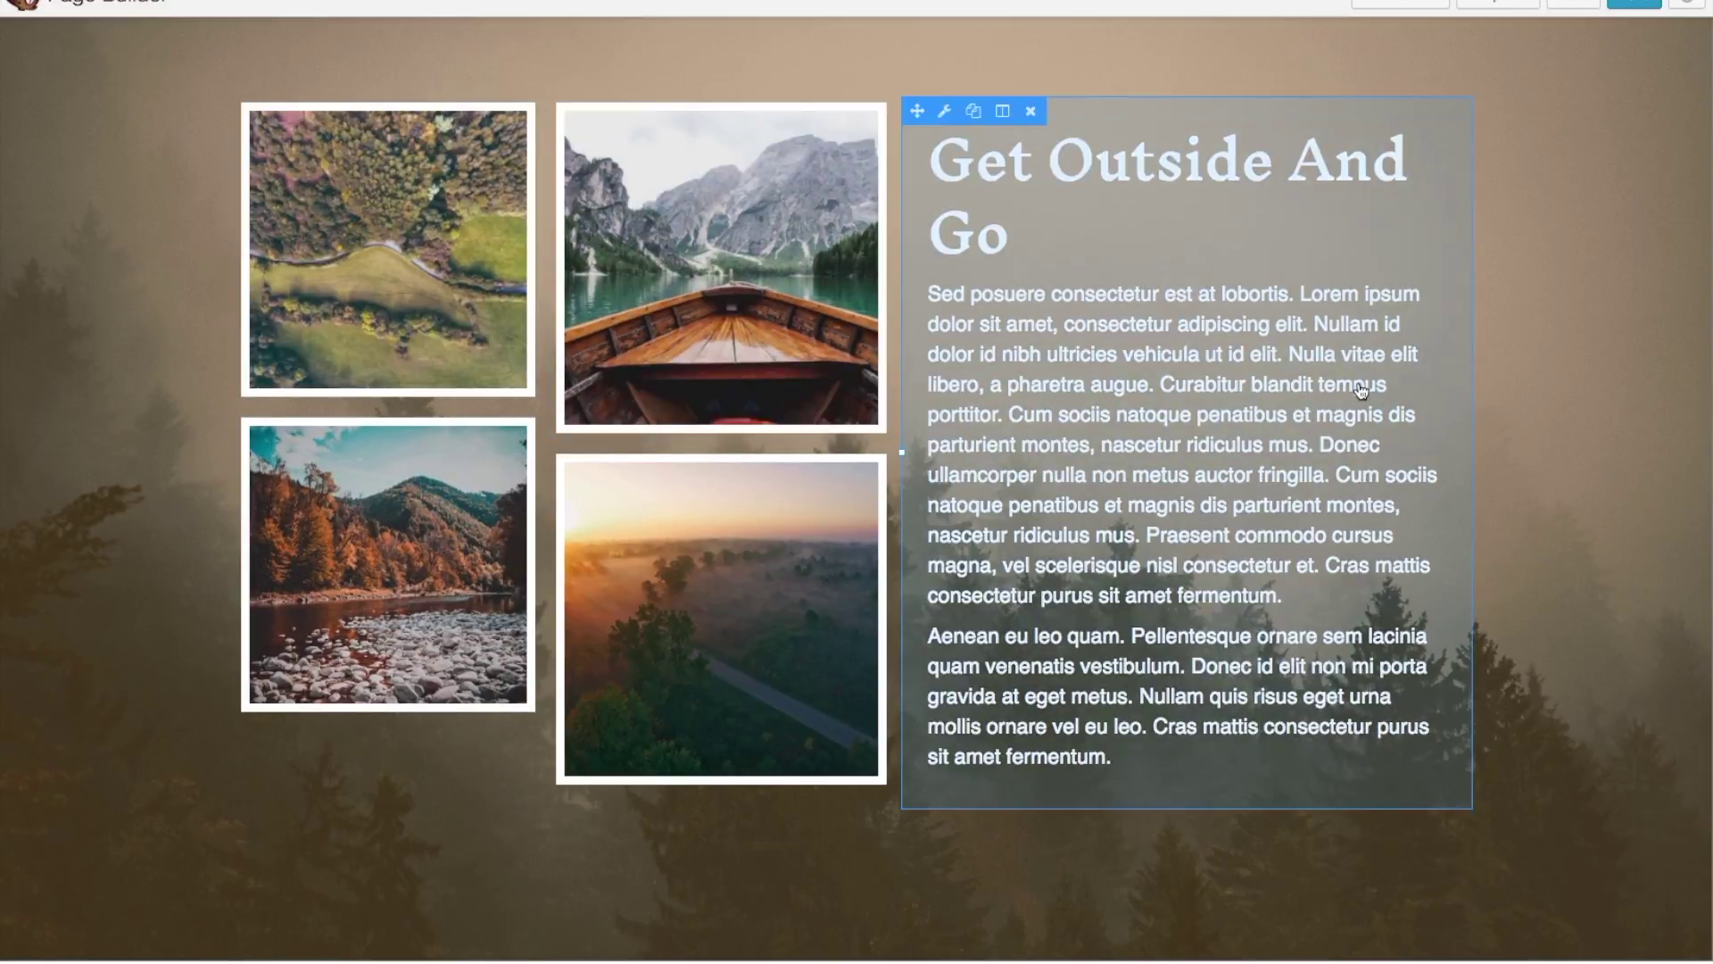
Drag 2 Columns row layouts into the photo area to build a new grid
{"action": "left_click", "coordinate": [1437, 2]}
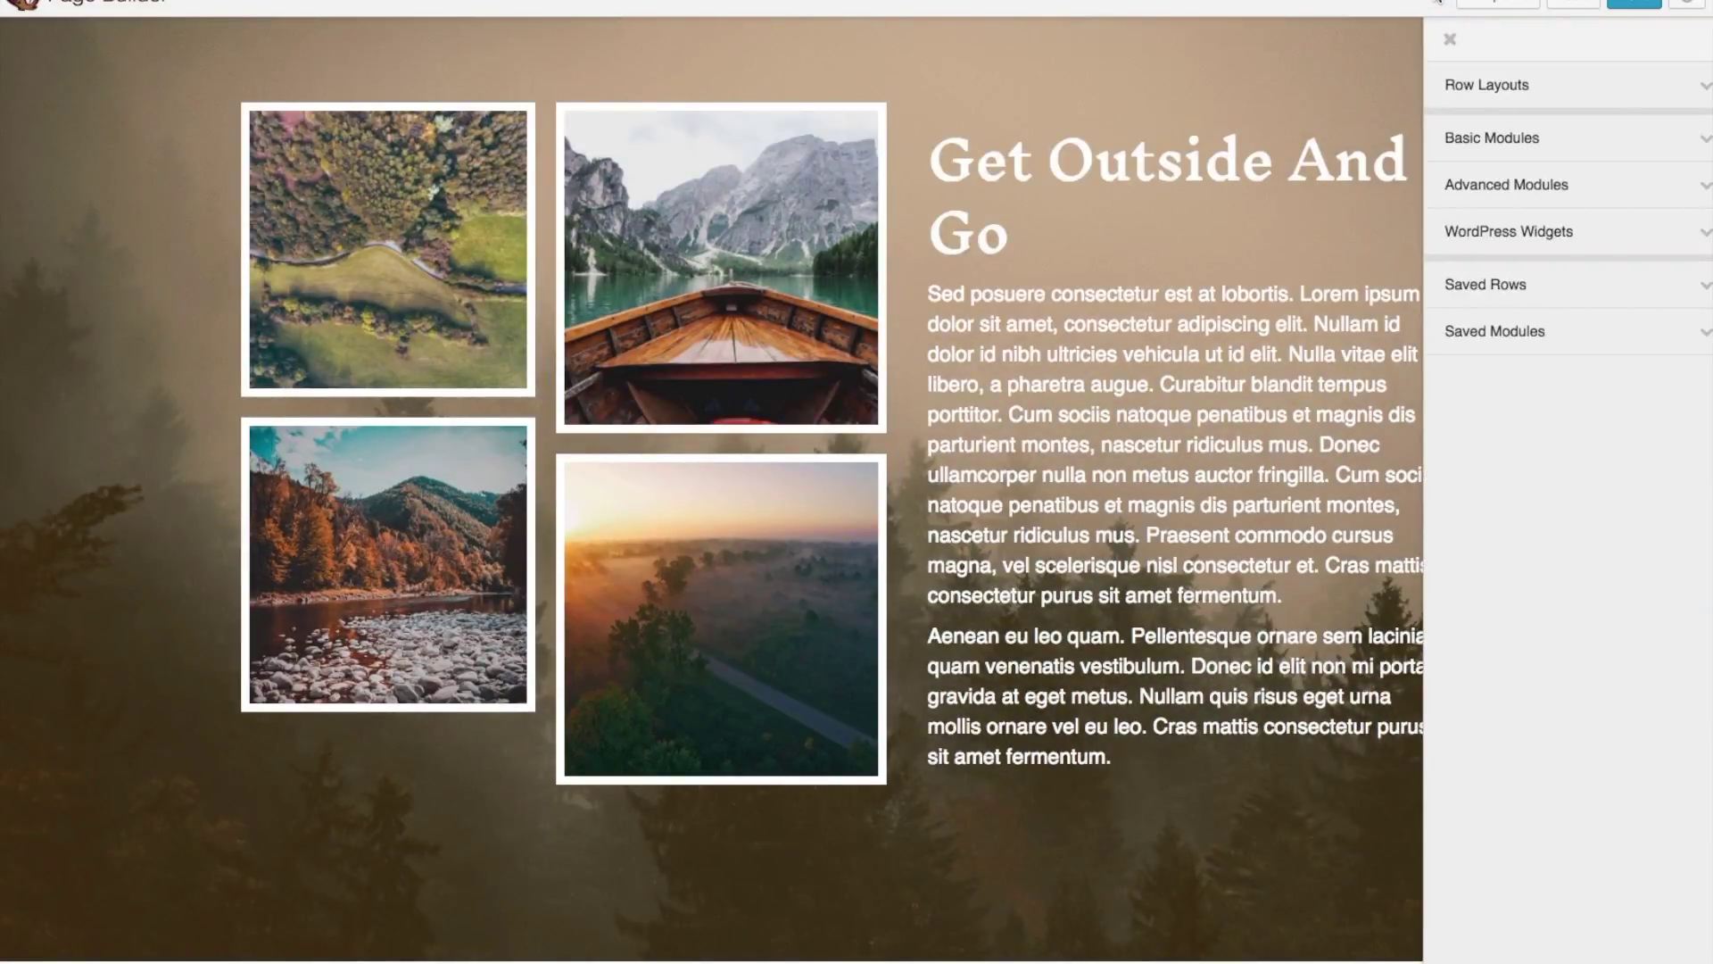
{"action": "left_click", "coordinate": [1517, 92]}
{"action": "left_click_drag", "start_coordinate": [1522, 172], "coordinate": [822, 56]}
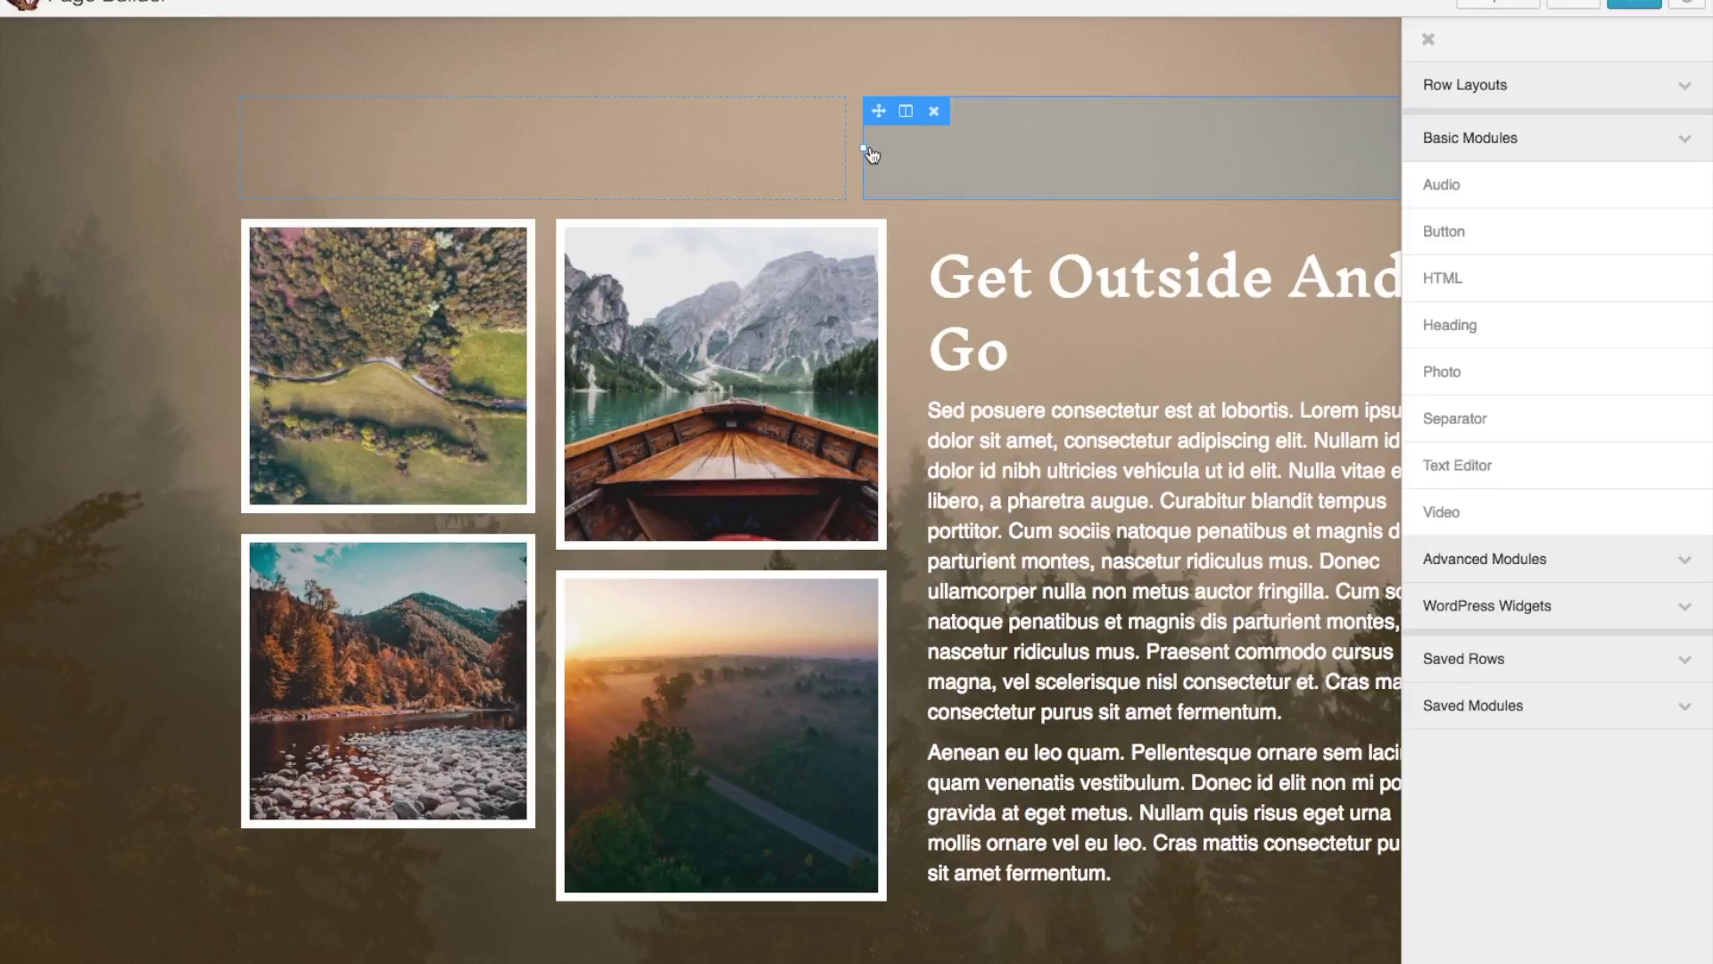
{"action": "left_click", "coordinate": [1547, 90]}
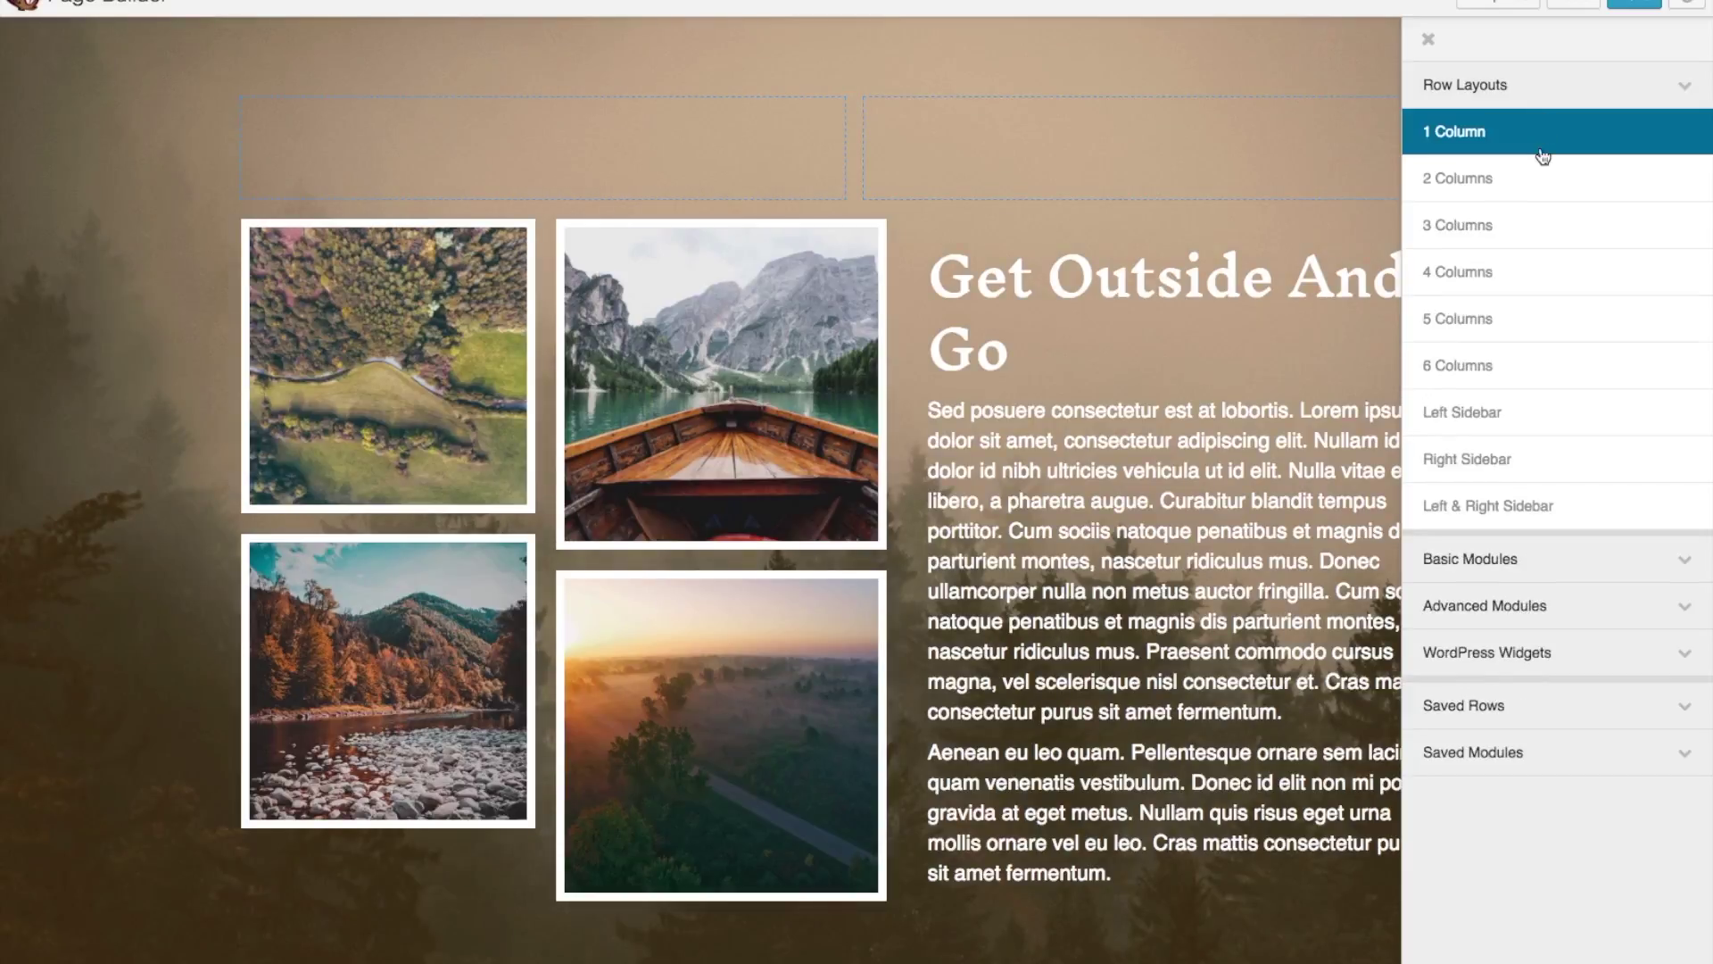
{"action": "left_click_drag", "start_coordinate": [1549, 180], "coordinate": [573, 143]}
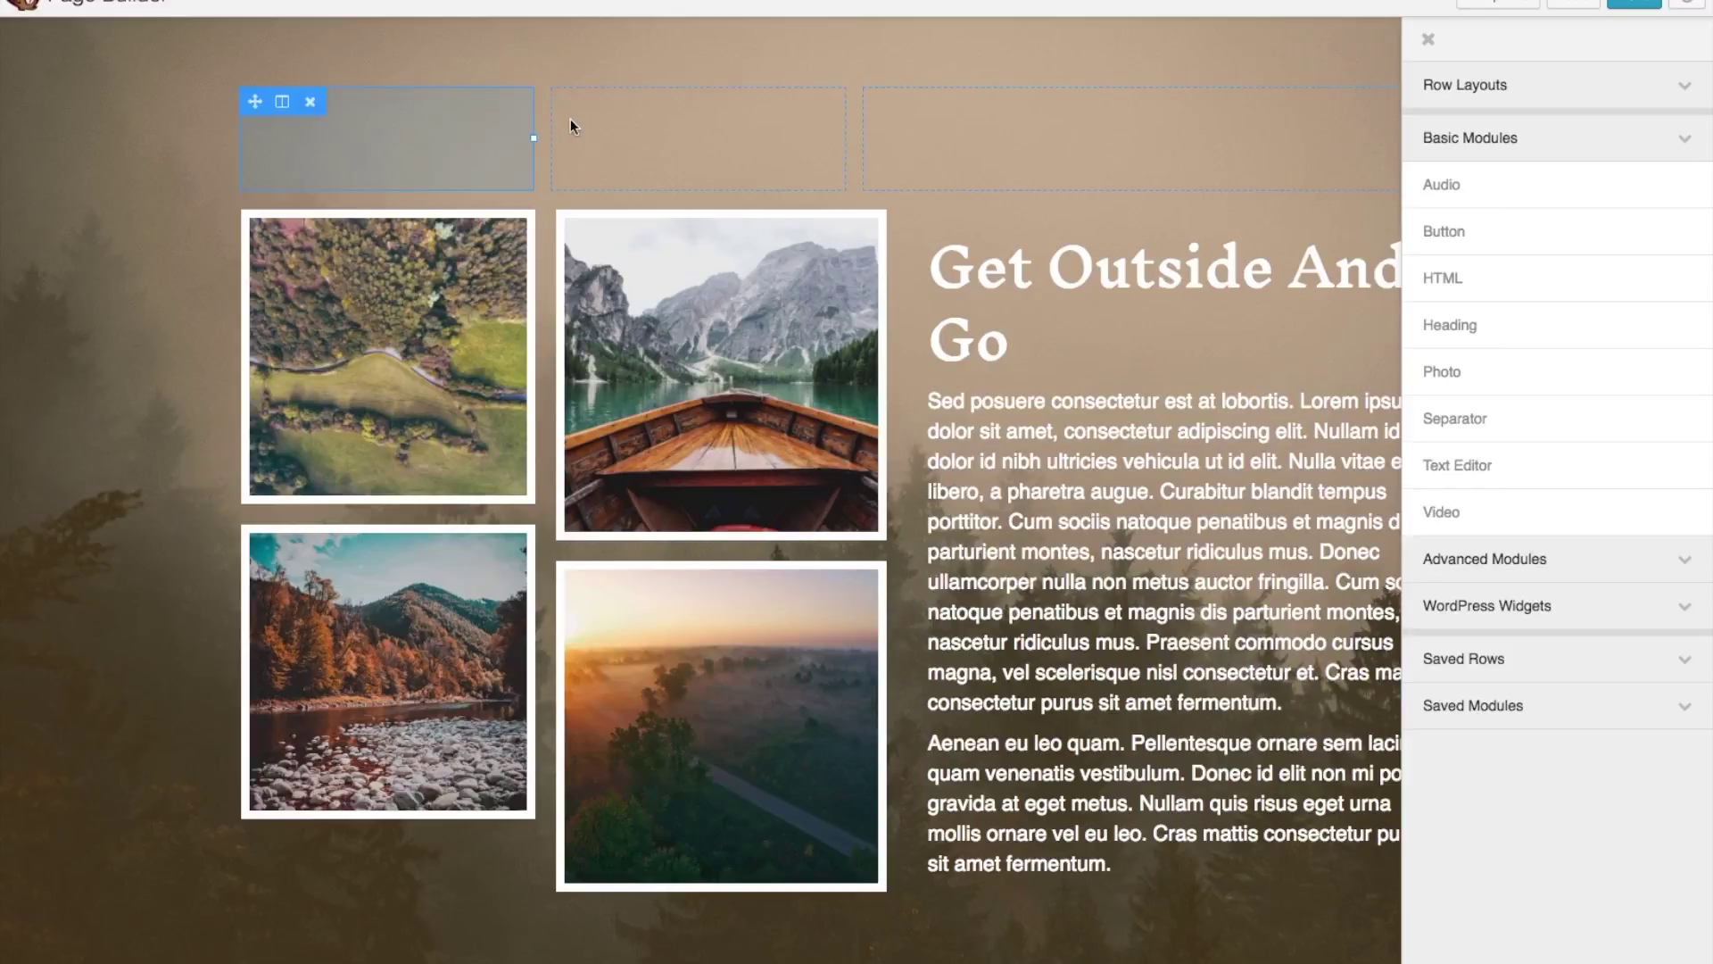
Move the boat photo into the new grid and widen the text column to about 57%
{"action": "left_click_drag", "start_coordinate": [576, 219], "coordinate": [589, 86]}
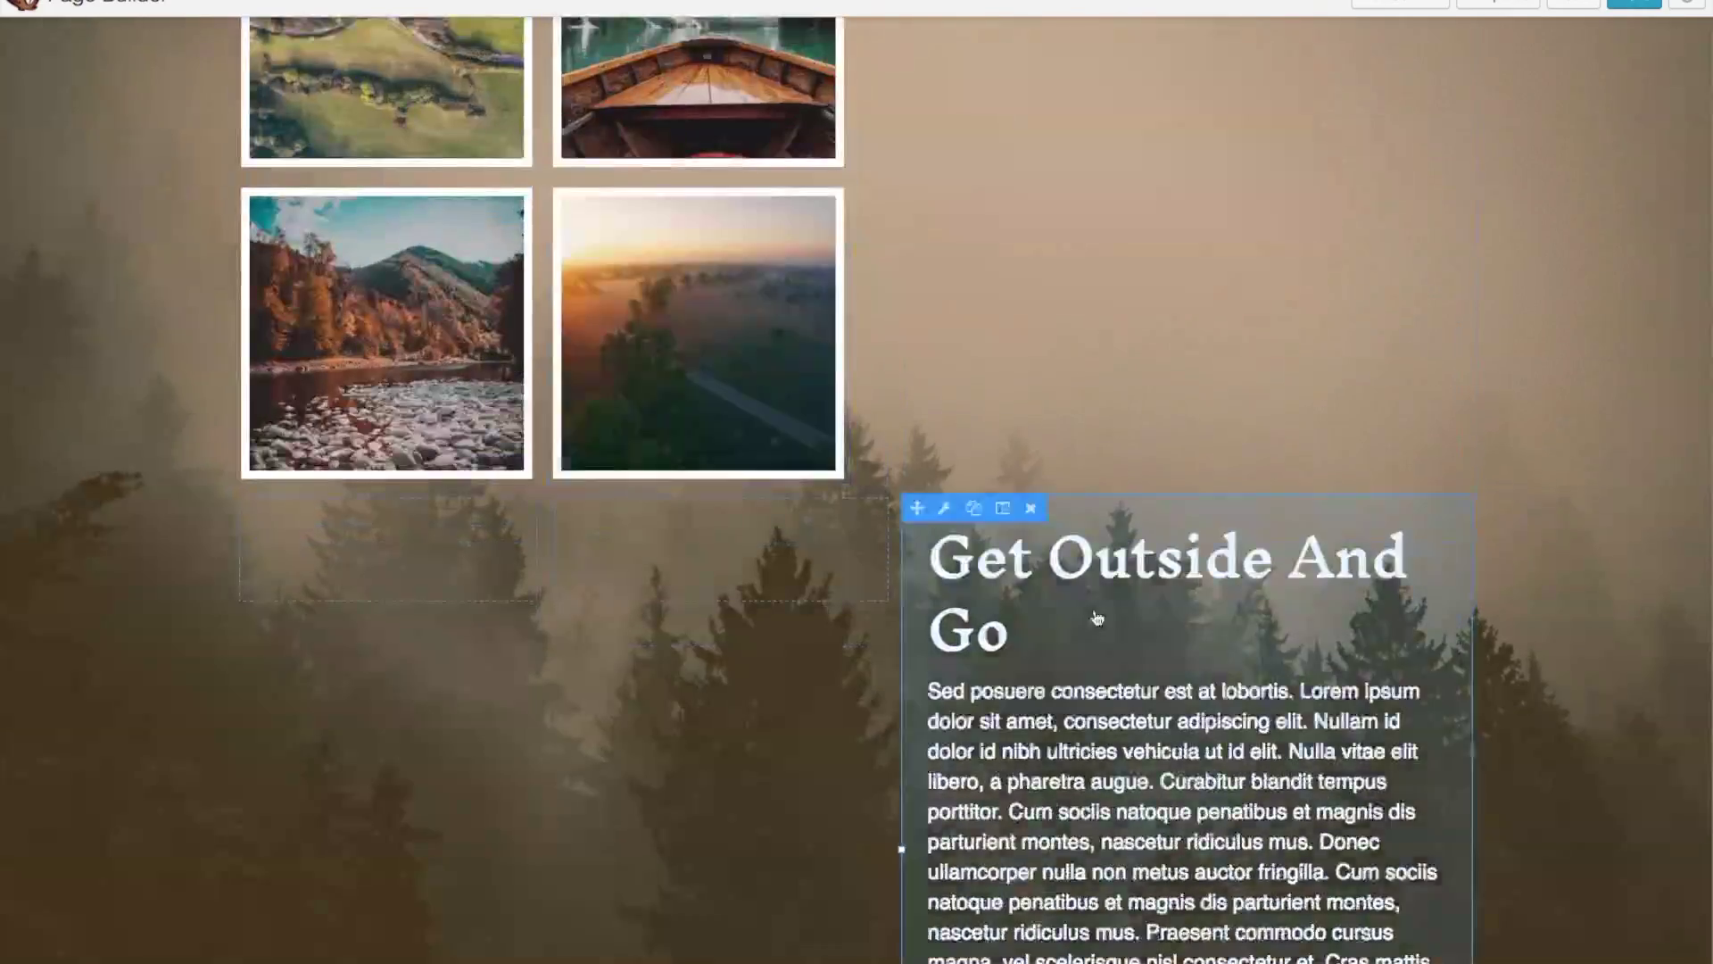
{"action": "scroll", "coordinate": [925, 746], "scroll_direction": "up", "scroll_amount": 3}
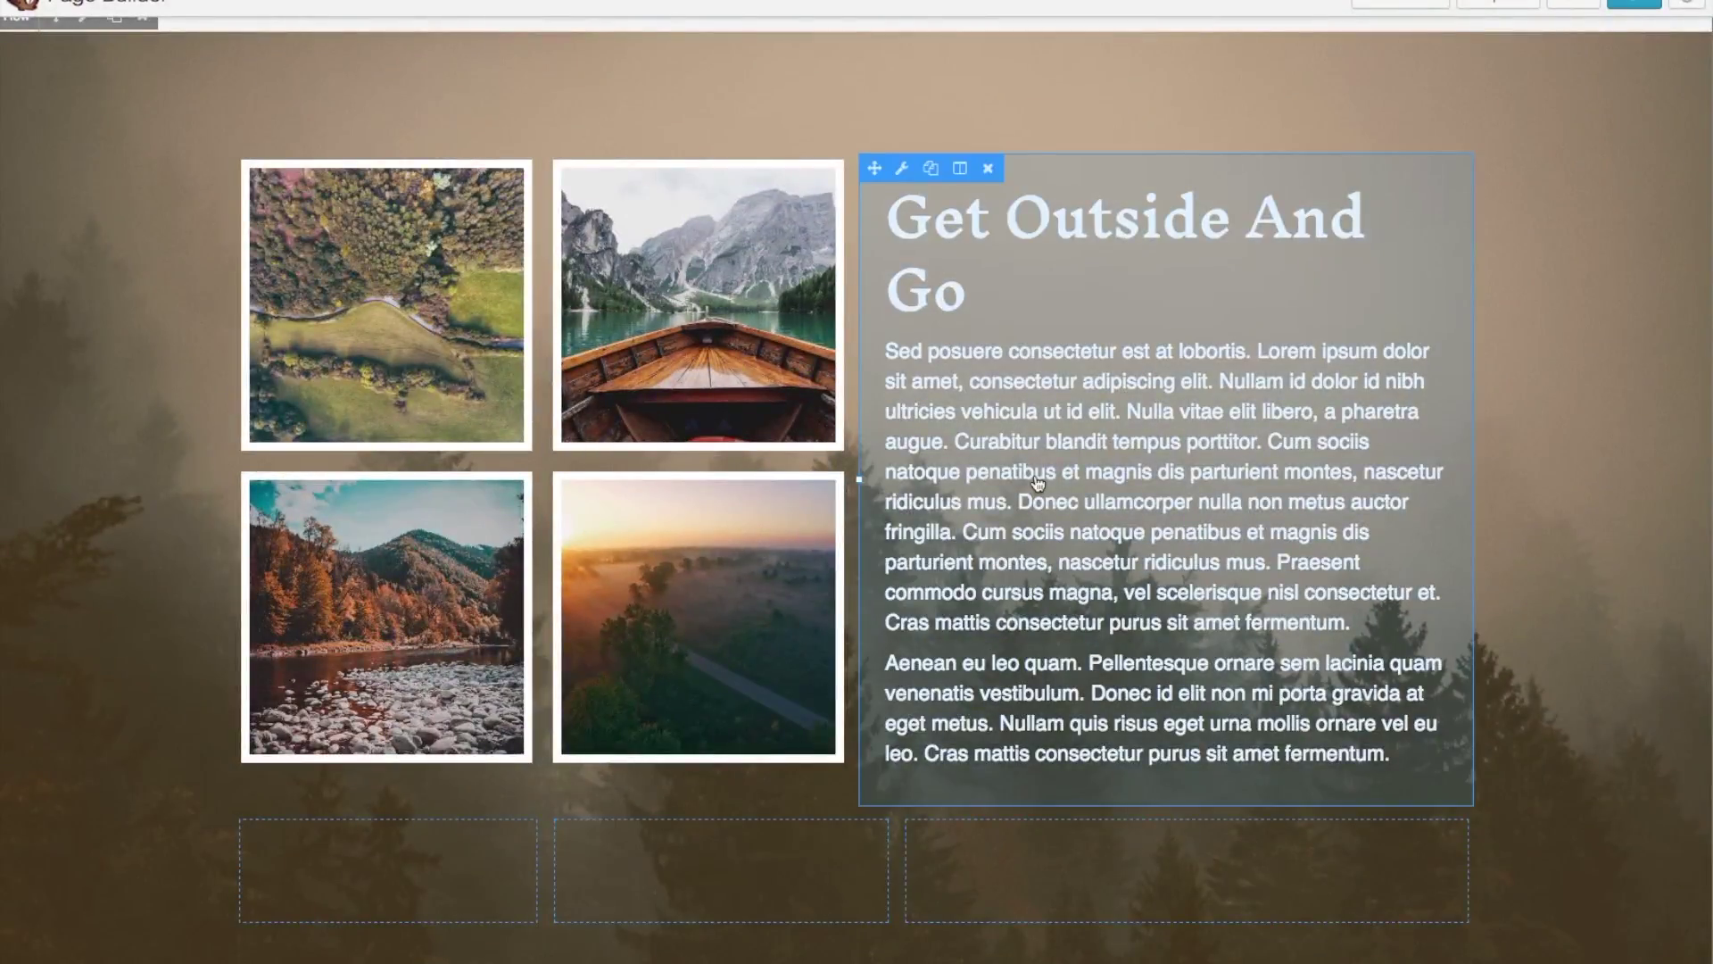
{"action": "left_click_drag", "start_coordinate": [854, 479], "coordinate": [776, 474]}
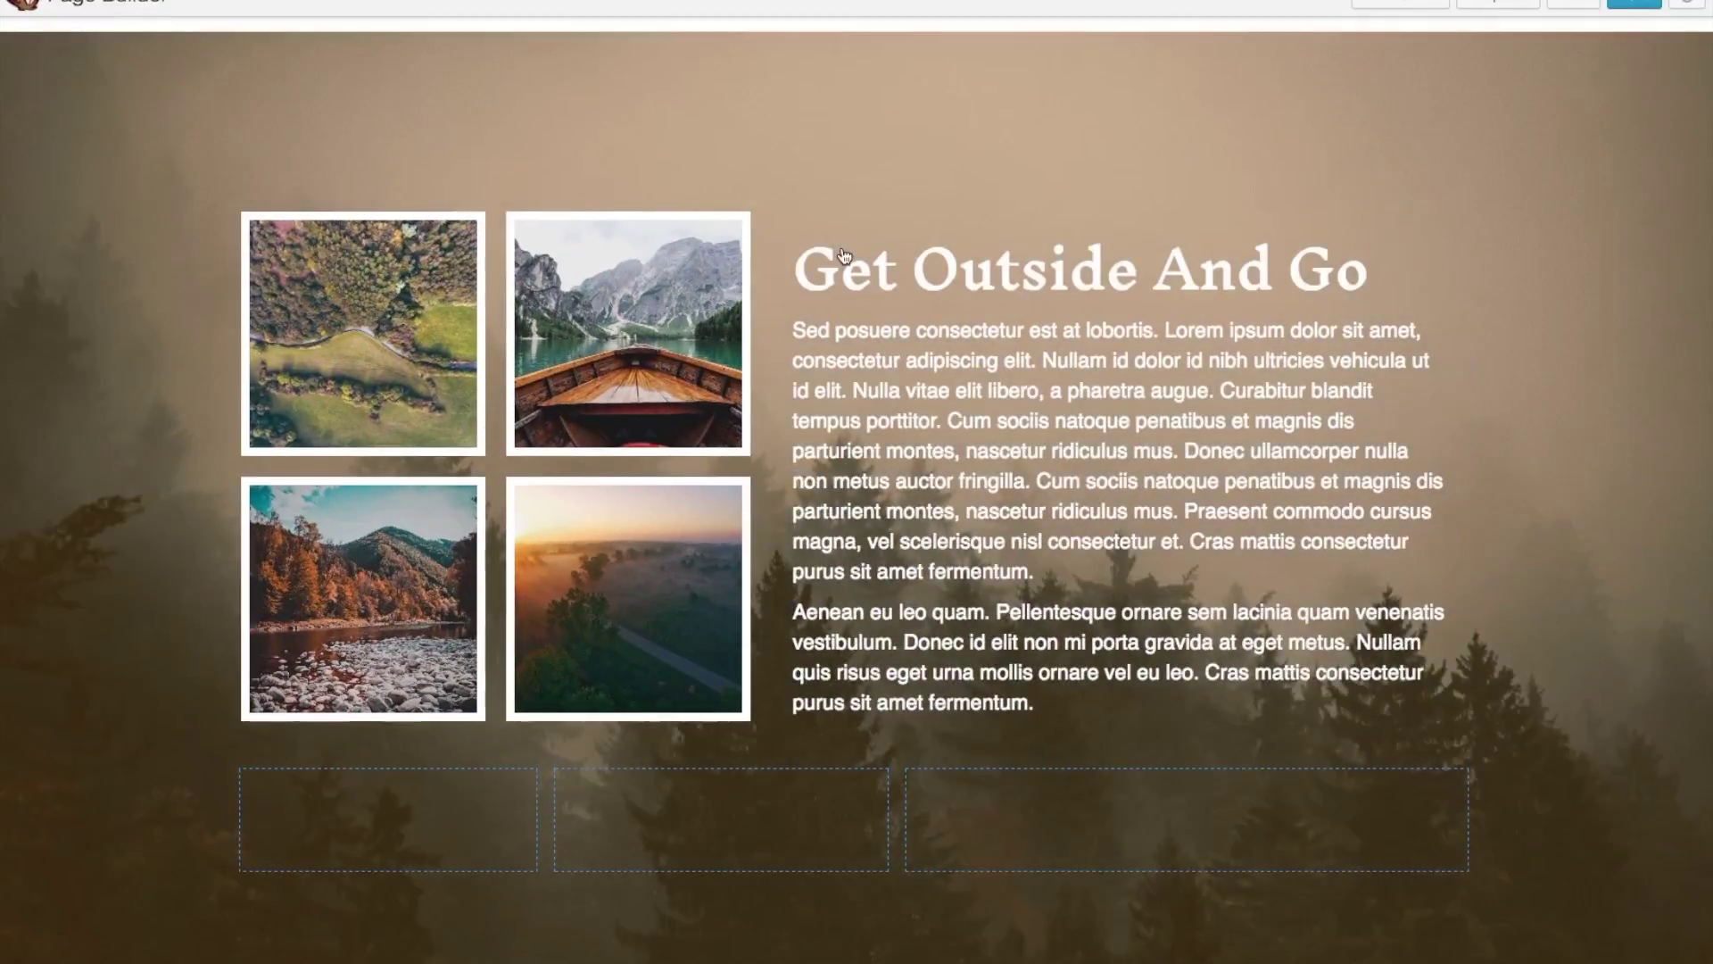
Set the text column's Equalize Column Heights to Yes and Content Alignment to Center, then save
{"action": "mouse_move", "coordinate": [867, 220]}
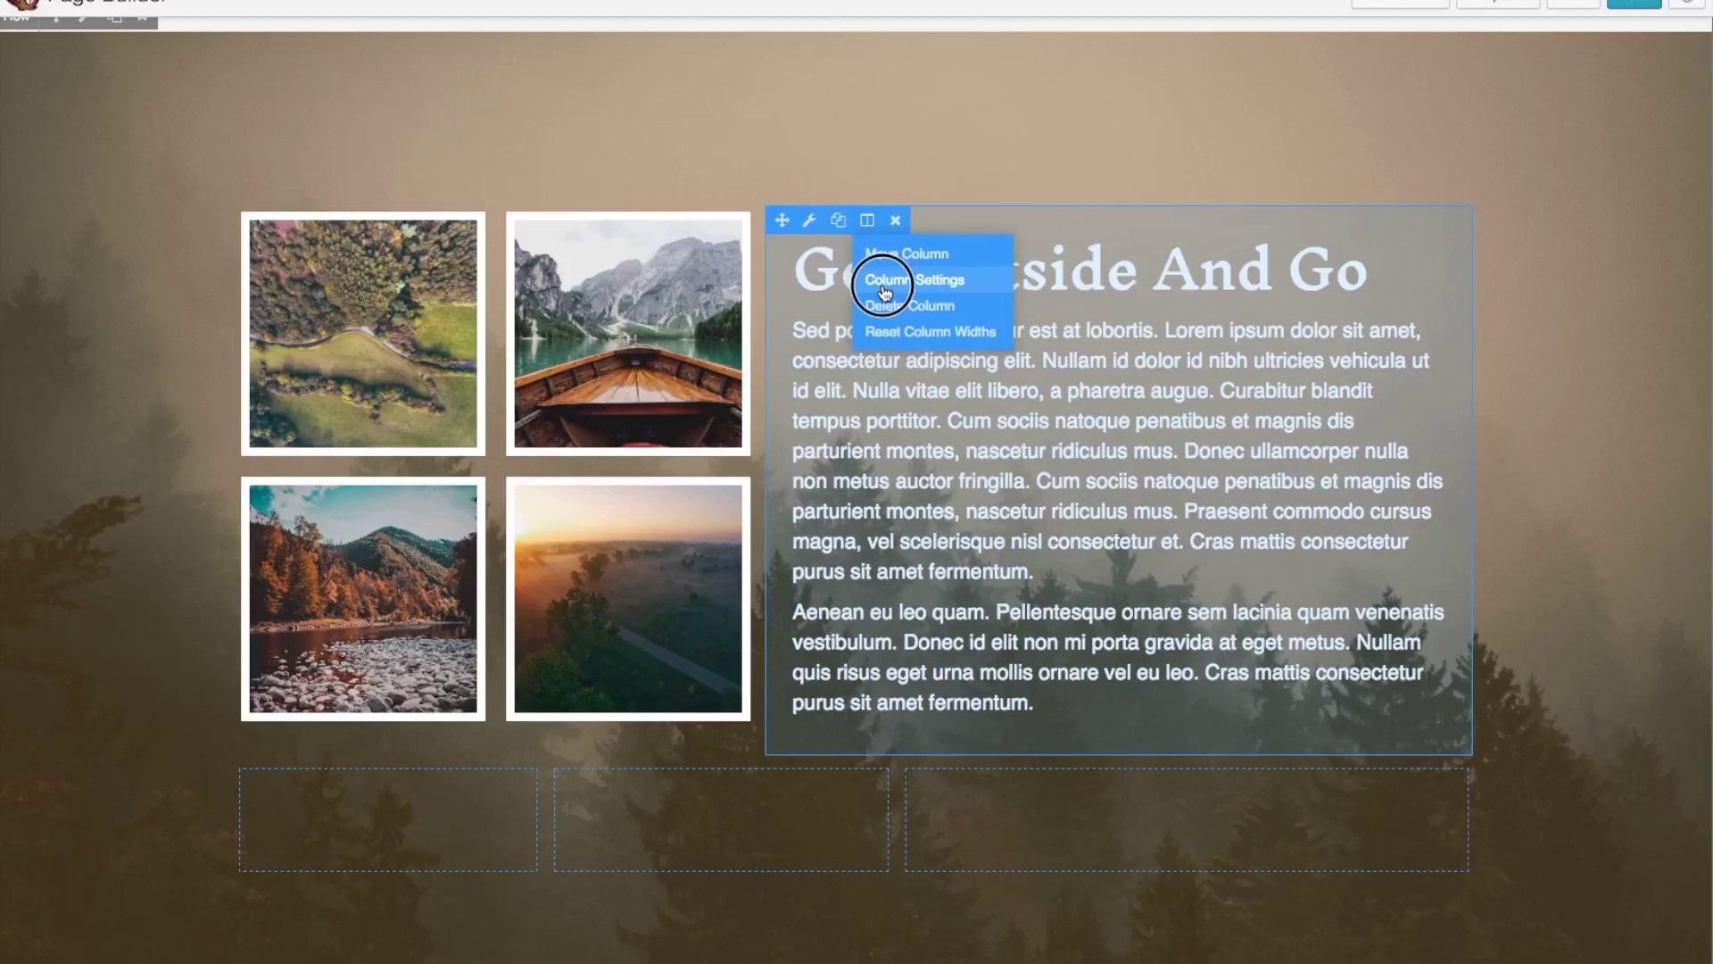
{"action": "left_click", "coordinate": [881, 284]}
{"action": "left_click", "coordinate": [833, 368]}
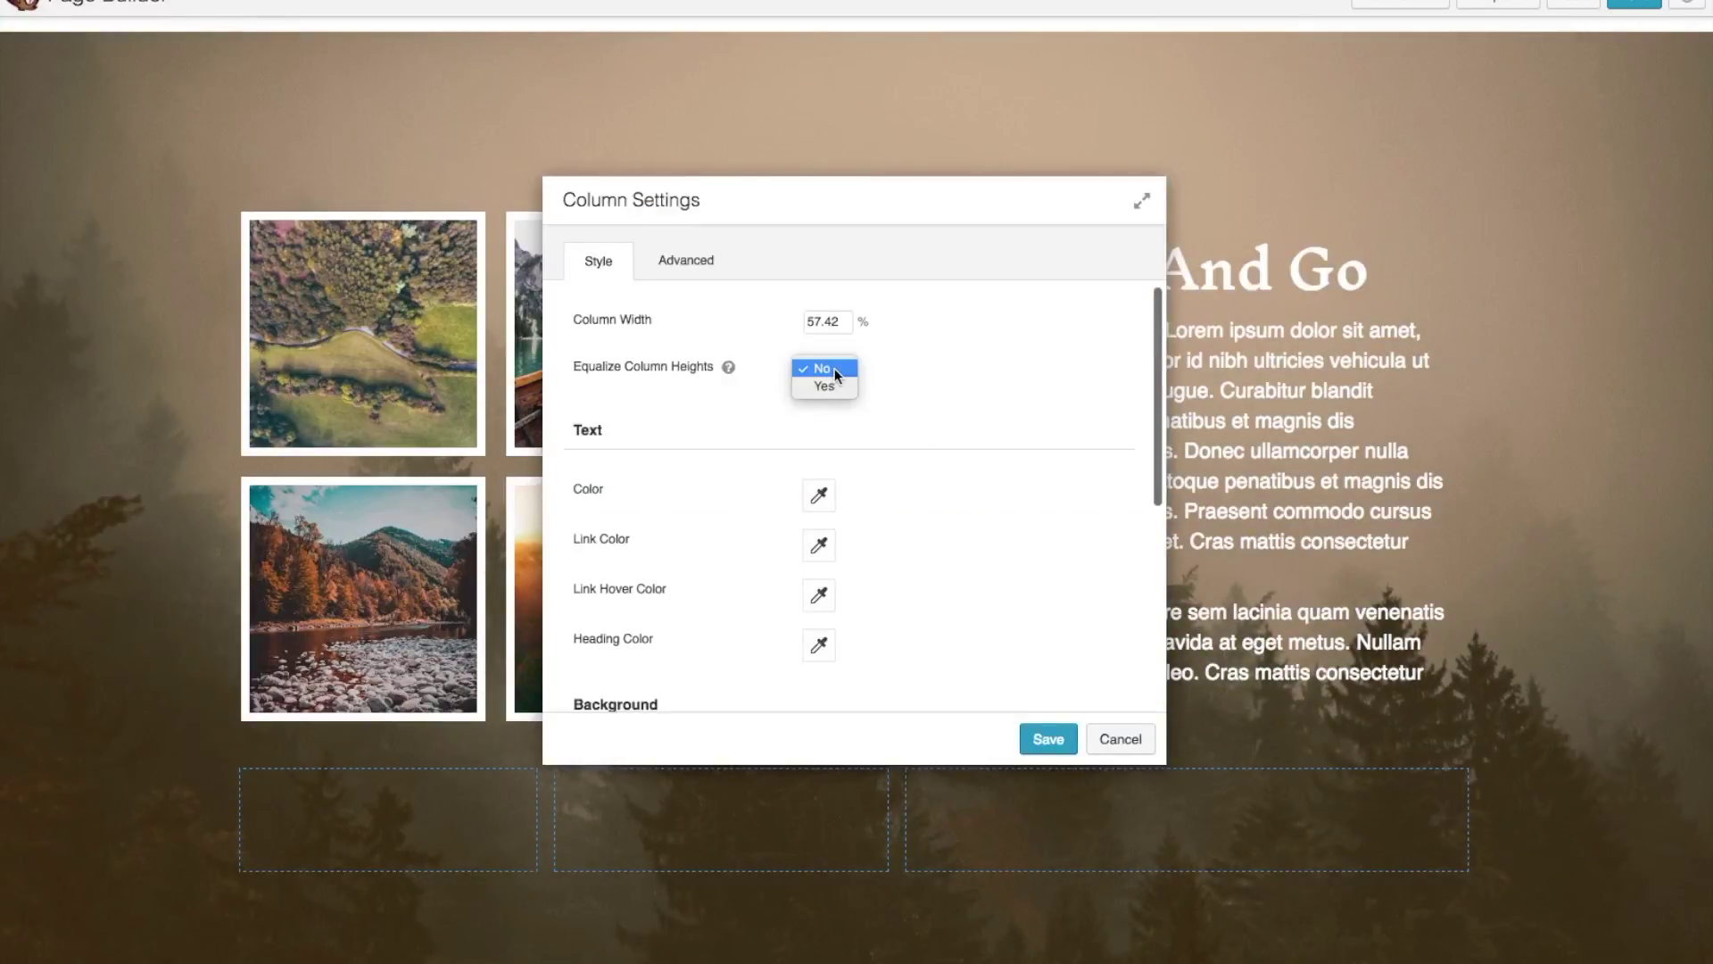
{"action": "left_click", "coordinate": [829, 385]}
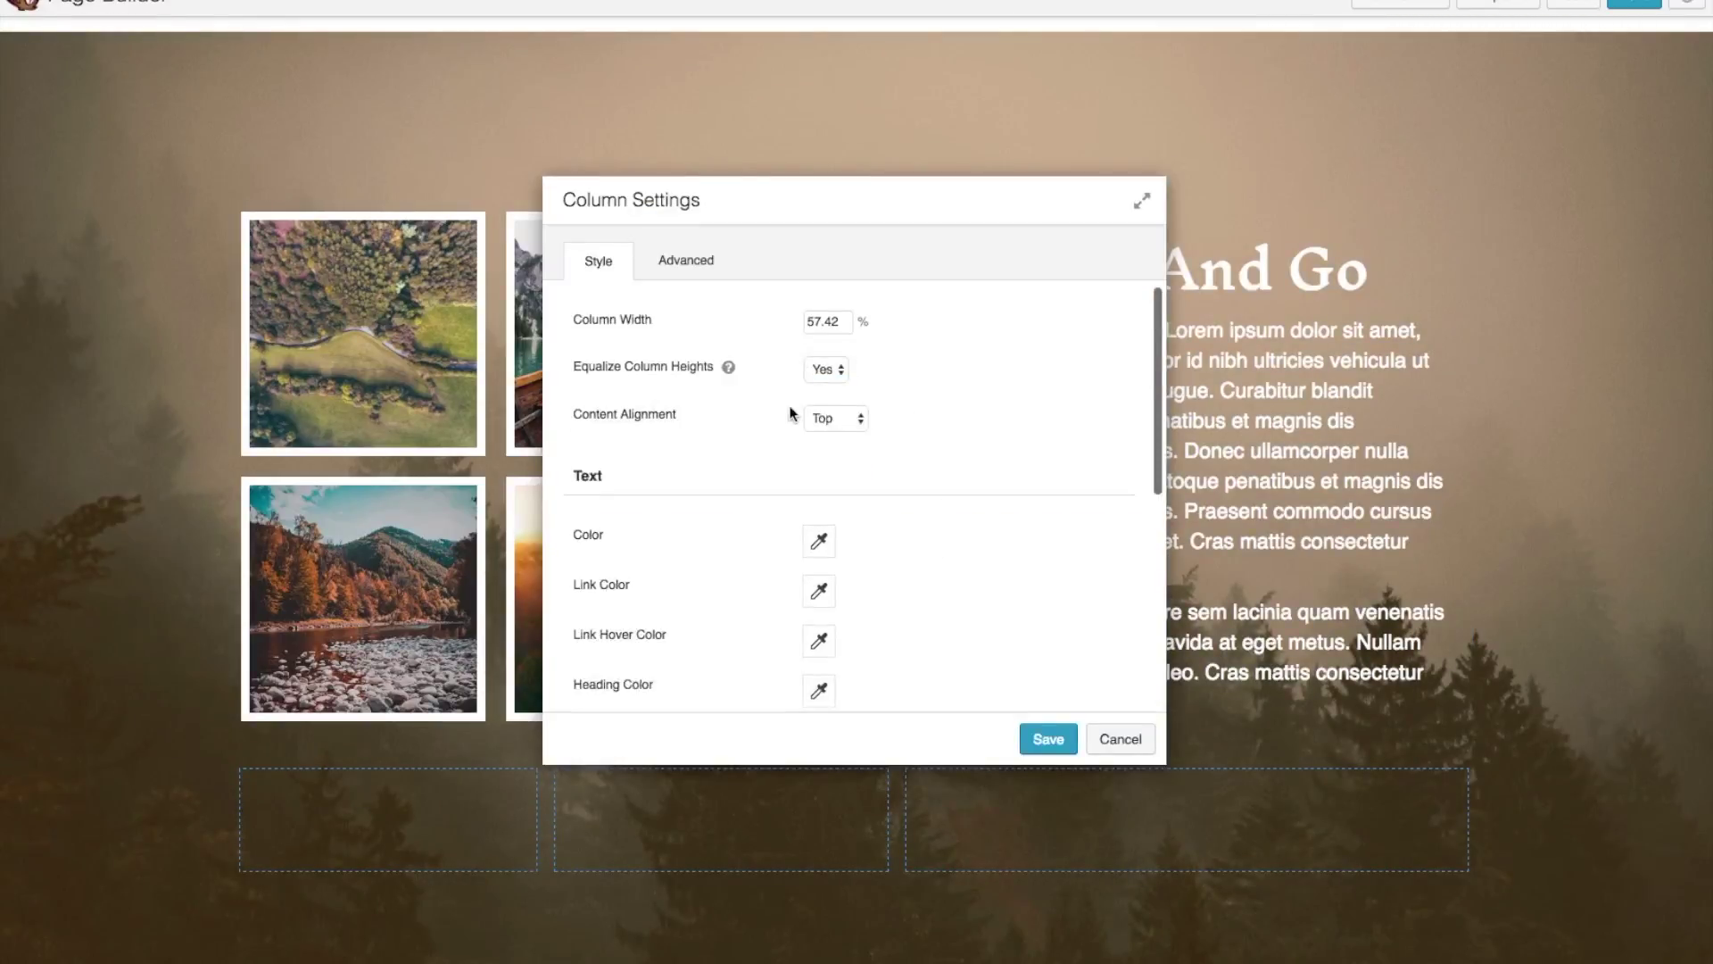
{"action": "left_click", "coordinate": [848, 425]}
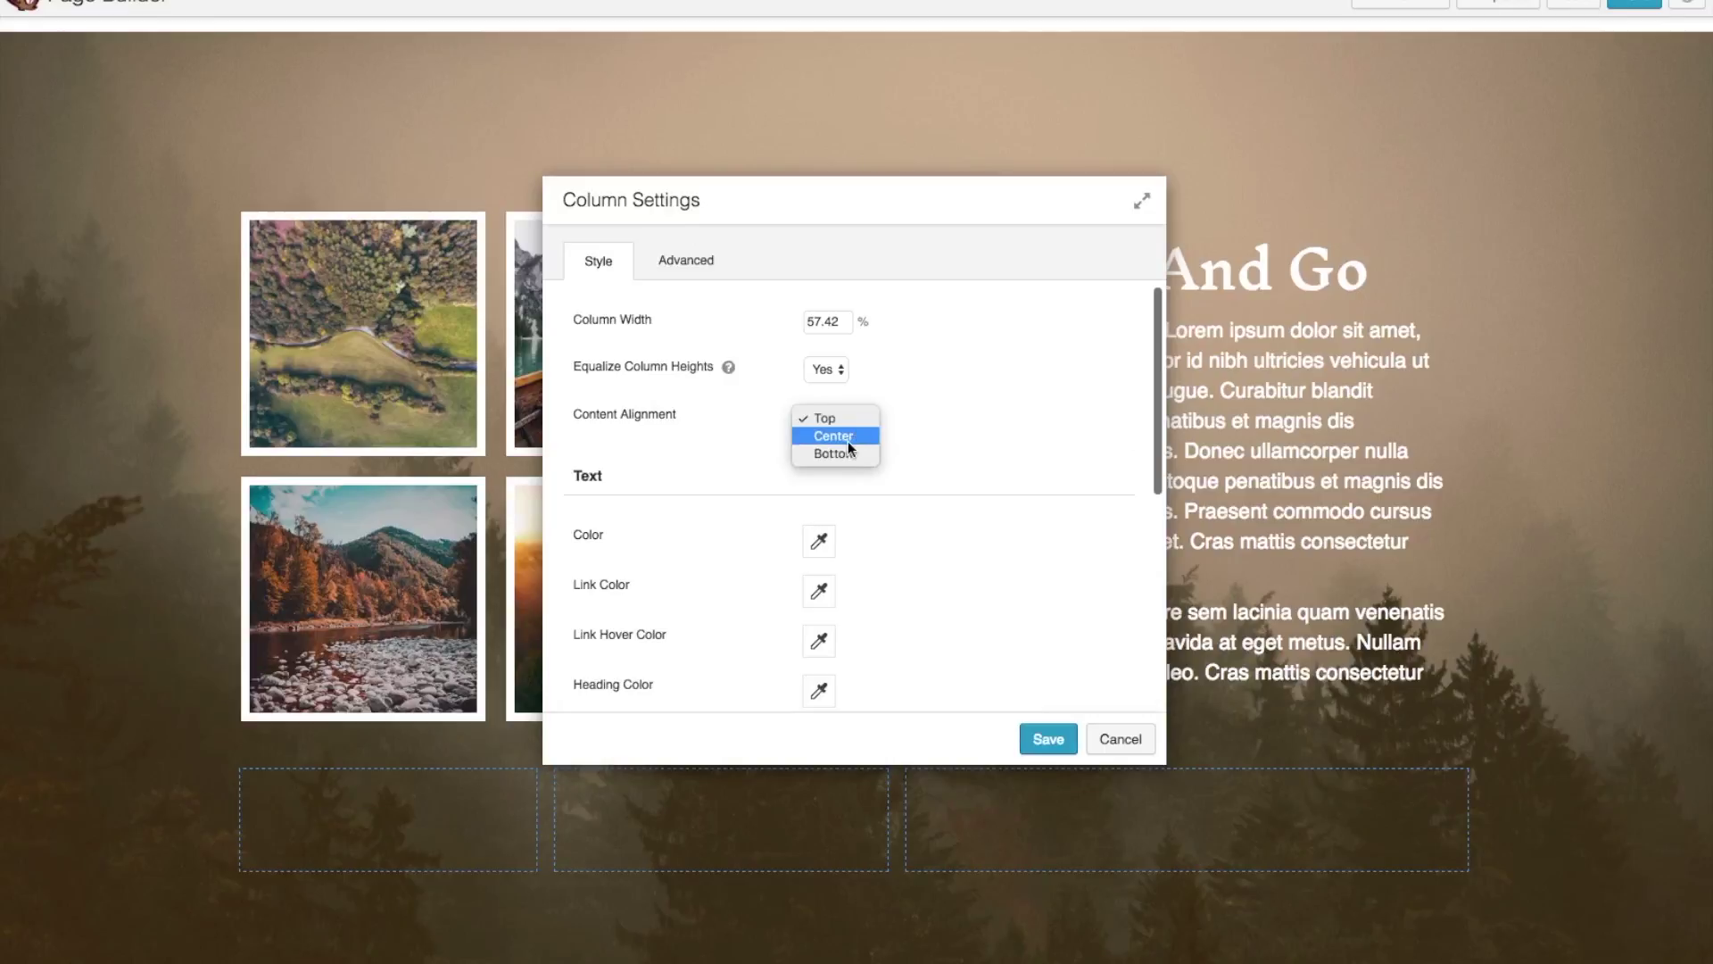
{"action": "left_click", "coordinate": [848, 441]}
{"action": "left_click", "coordinate": [1048, 737]}
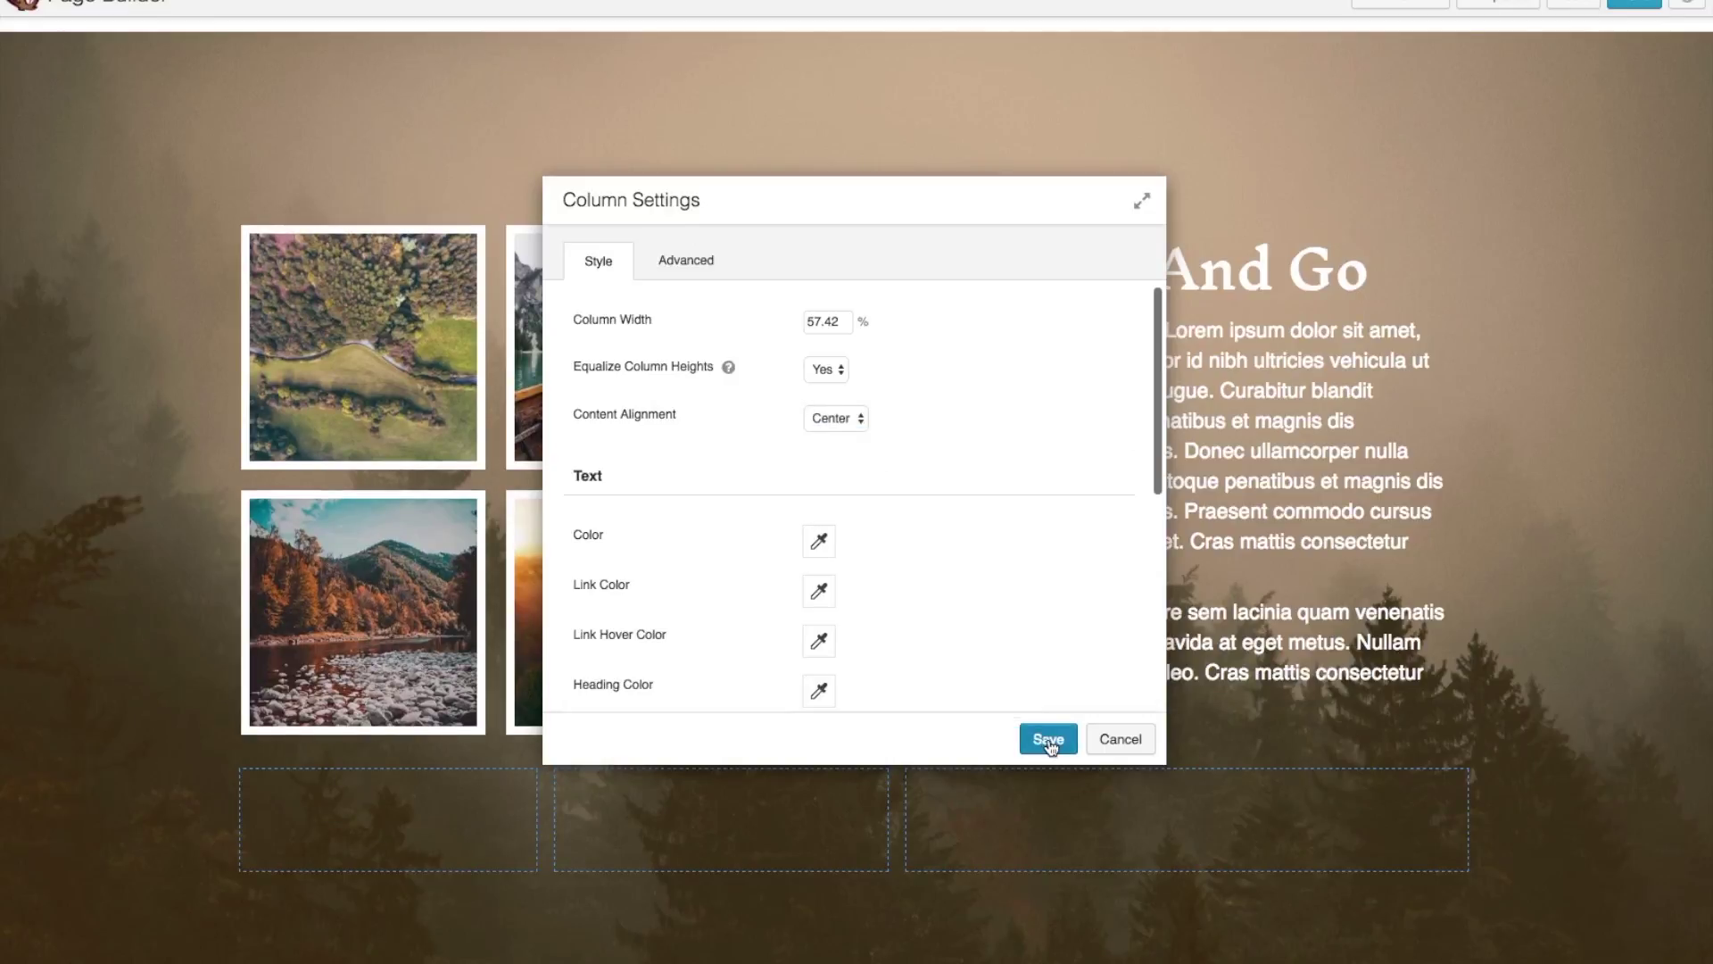